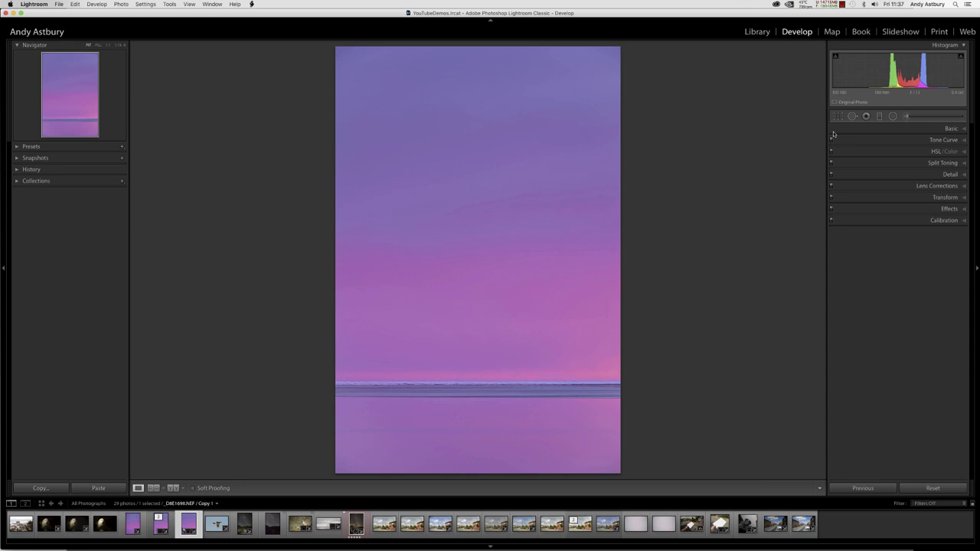
Step: Pick the Spot Removal tool in Heal mode with Visualize Spots turned on
click(852, 115)
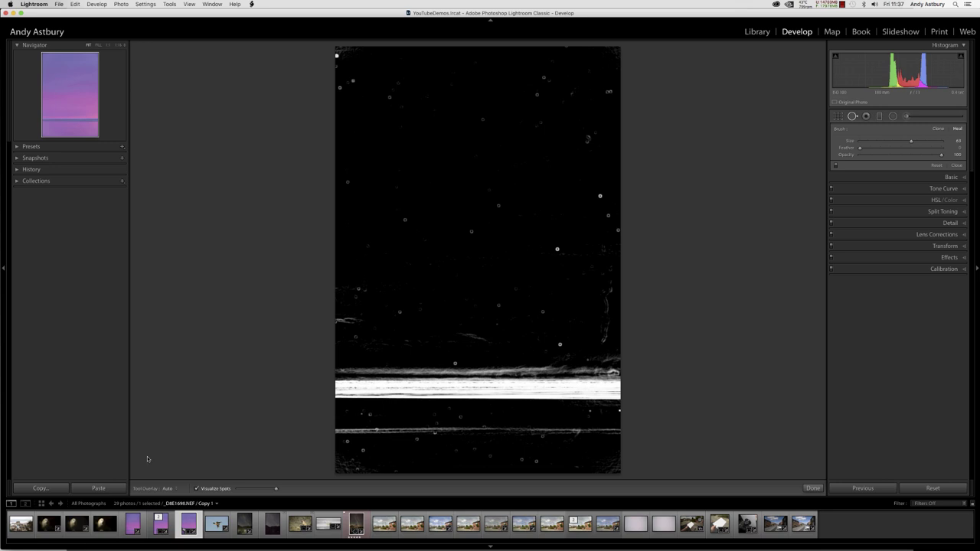
Step: Switch to the original photo and heal two dust specks in its sky
click(161, 526)
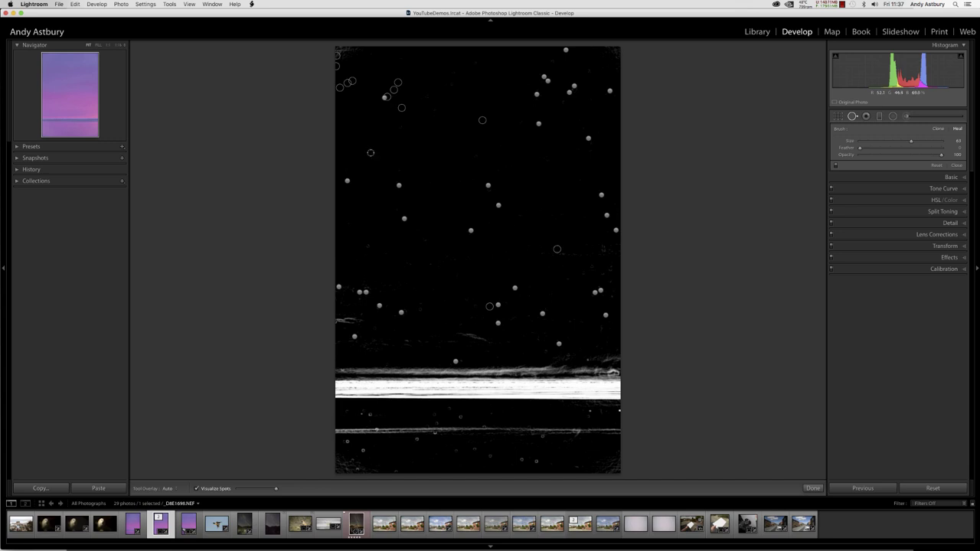
click(366, 245)
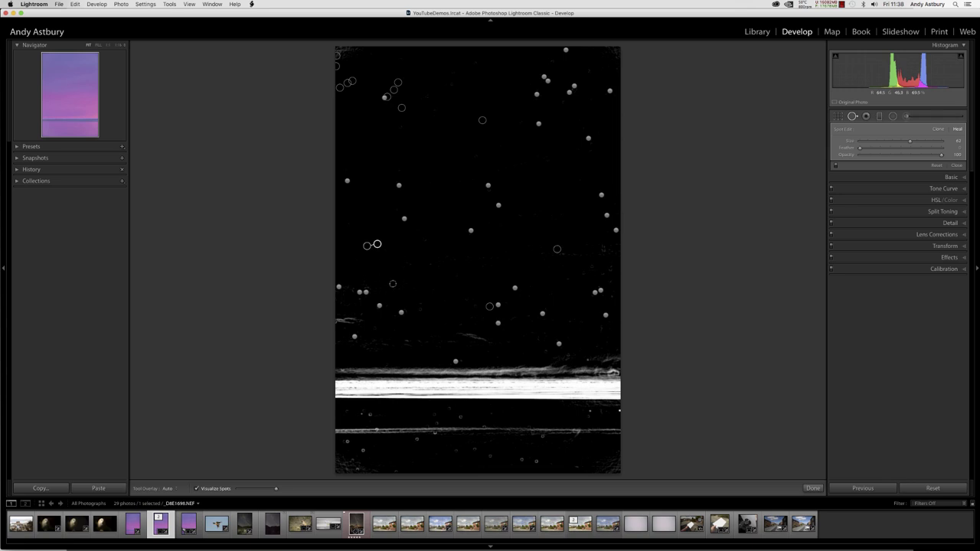
click(429, 262)
Step: Heal the remaining dust speck on the right side of the sky
click(592, 266)
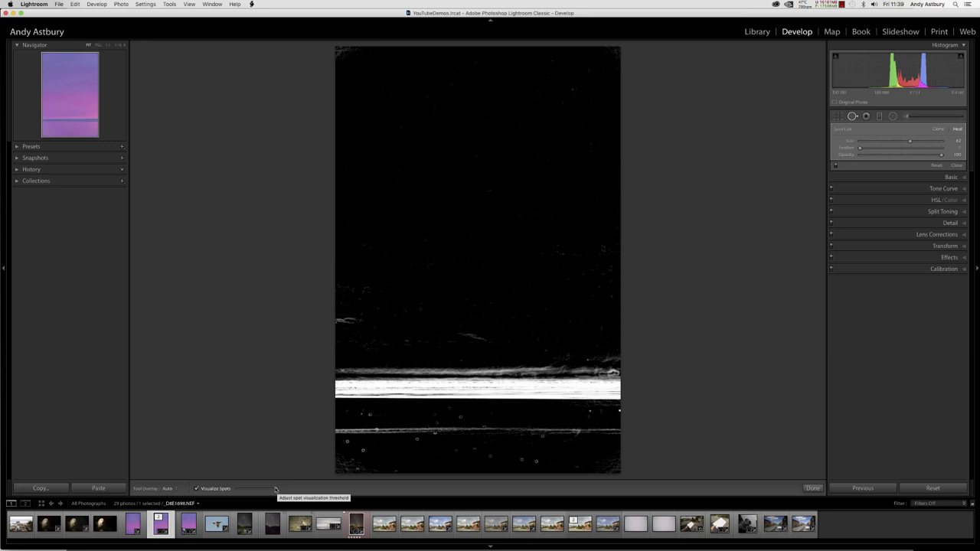
Step: Select the Copy 1 virtual copy, show Visualize Spots and lower its threshold
click(190, 523)
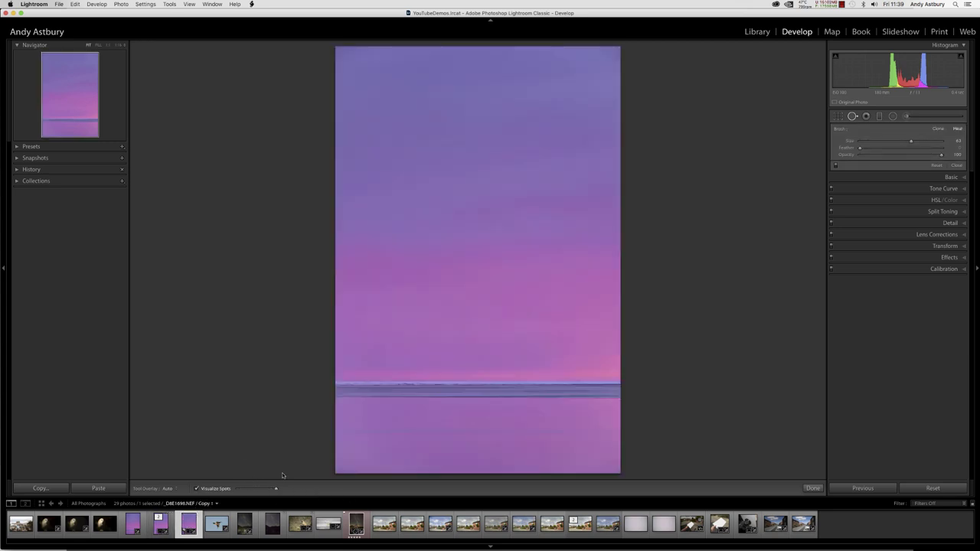
click(277, 488)
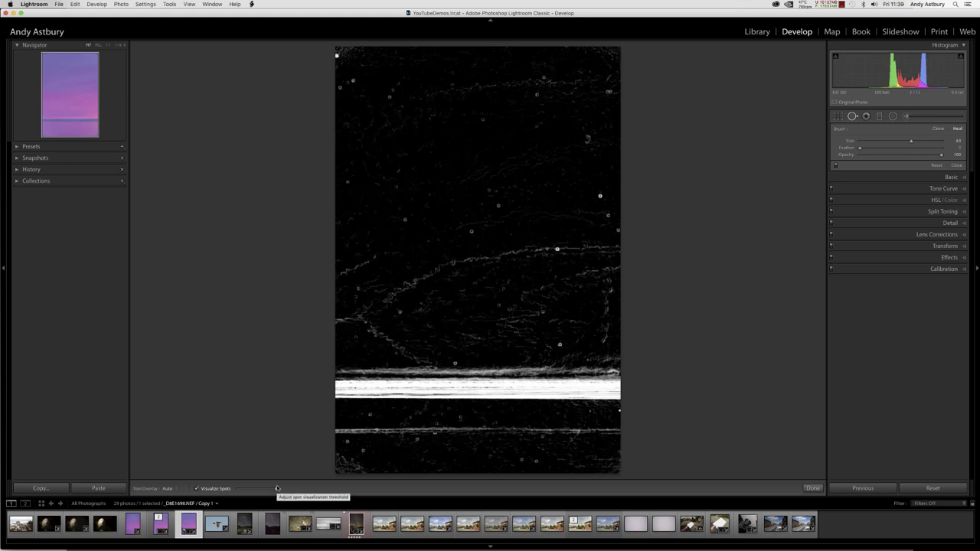
mouse_move(277, 489)
mouse_down()
mouse_move(259, 490)
mouse_move(275, 488)
mouse_up()
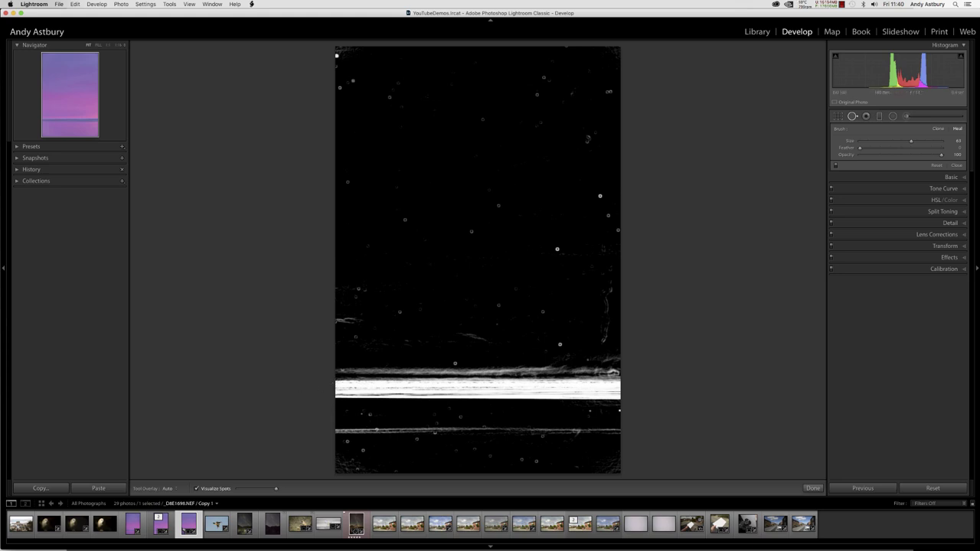
Step: Finish spot removal and send Copy 1 to Adobe Photoshop CC 2018 for editing
click(813, 489)
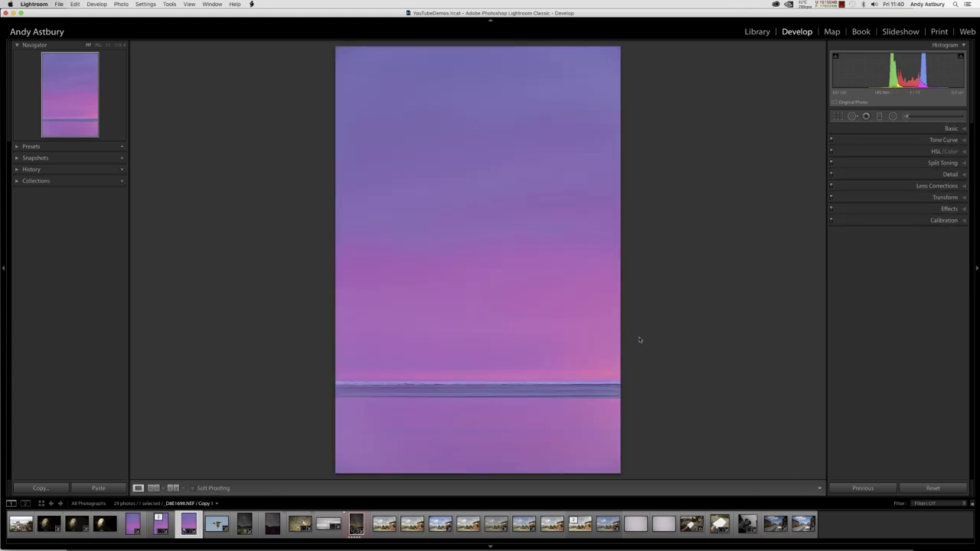
right_click(464, 261)
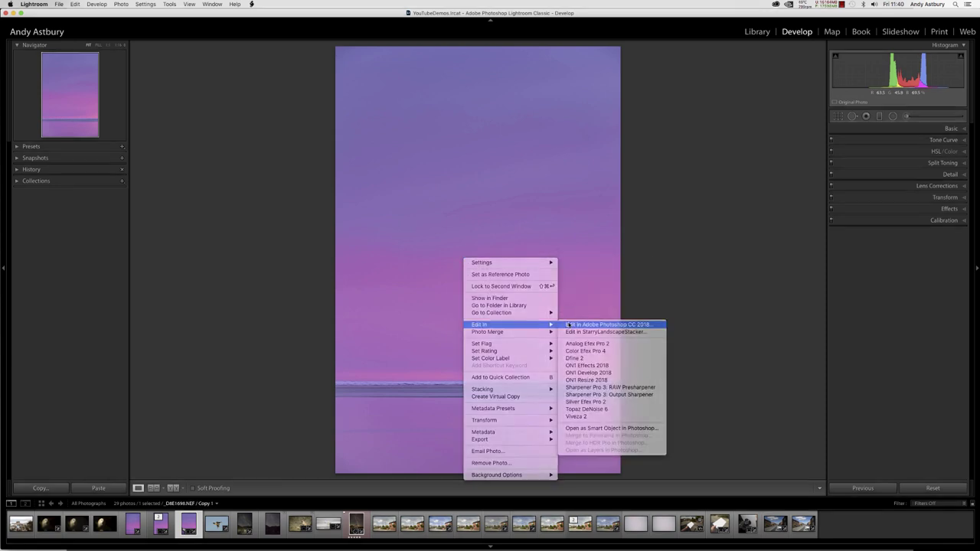
click(567, 327)
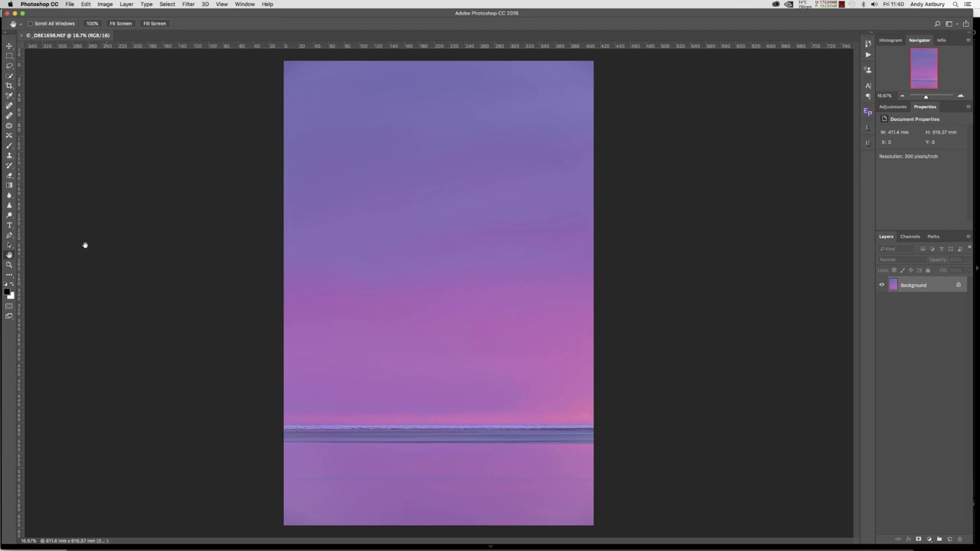
Step: View the image at 100% and pan across the sky to inspect it
double_click(10, 264)
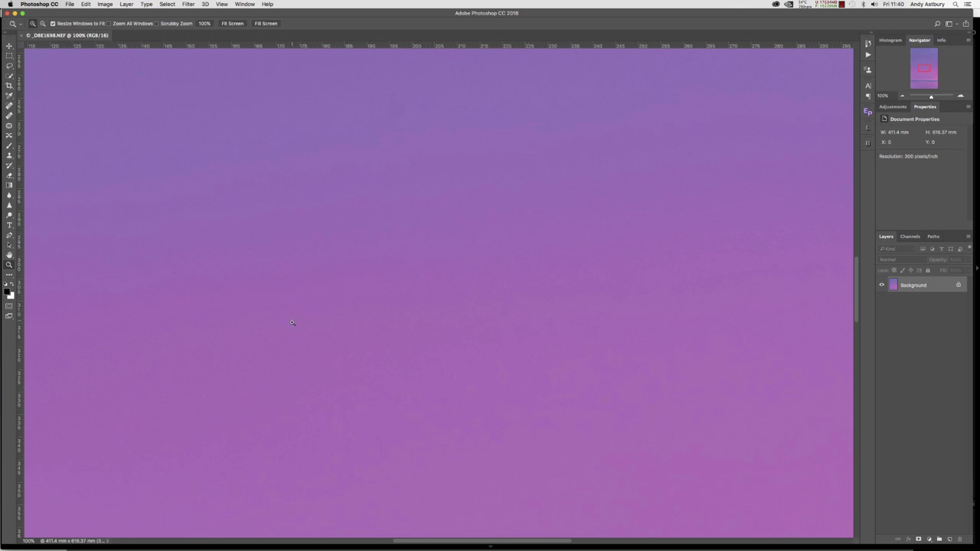
key(super+r)
drag(204, 269, 569, 411)
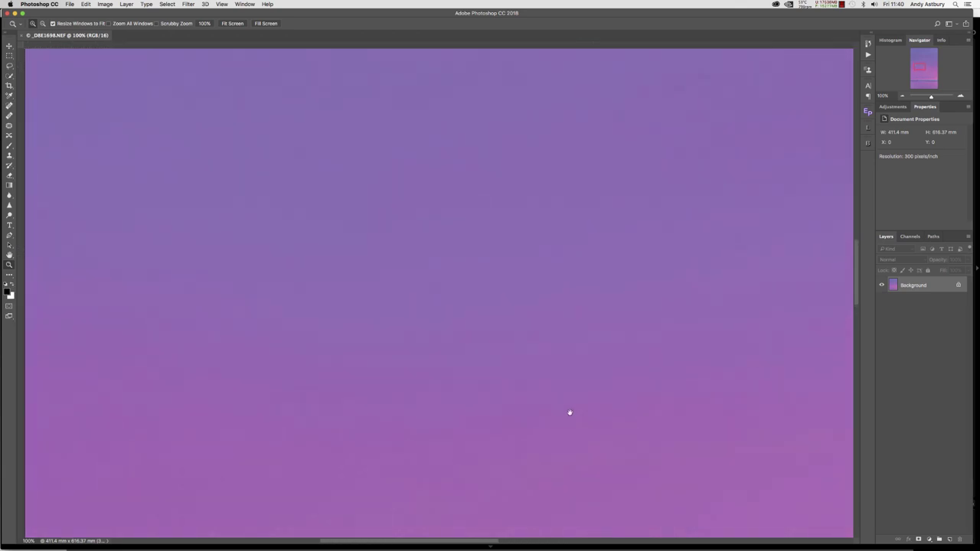
key(super+r)
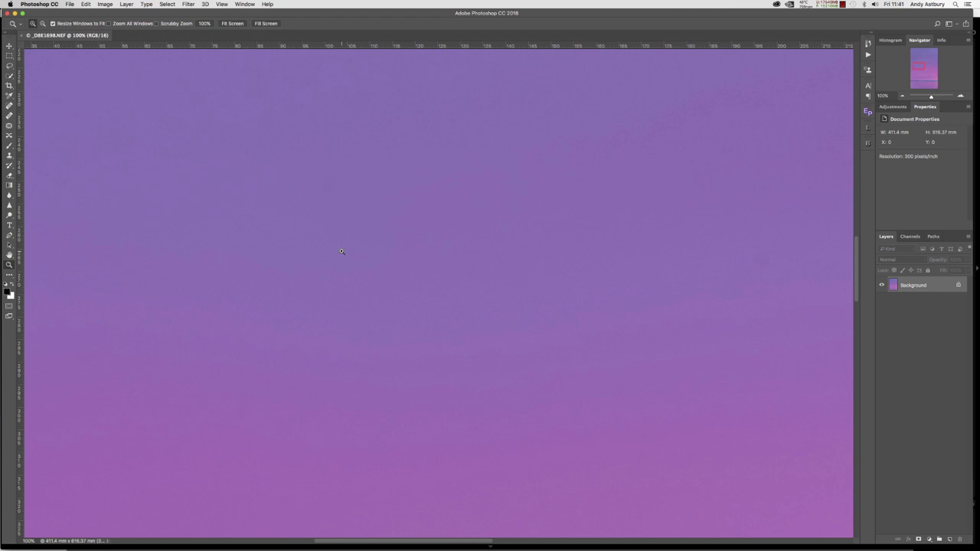
Step: Add a Curves 1 adjustment layer and bend its curve into a steep zigzag wave
click(891, 108)
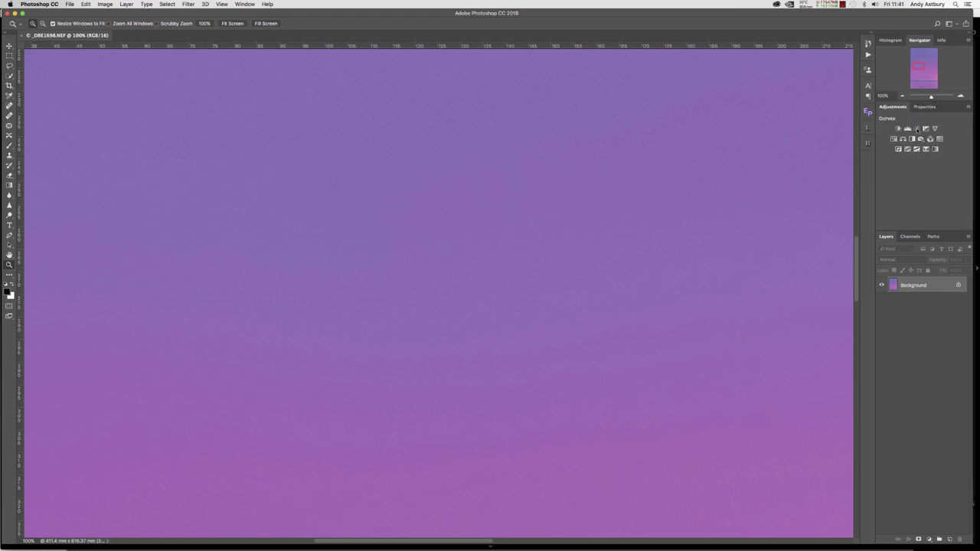
click(916, 129)
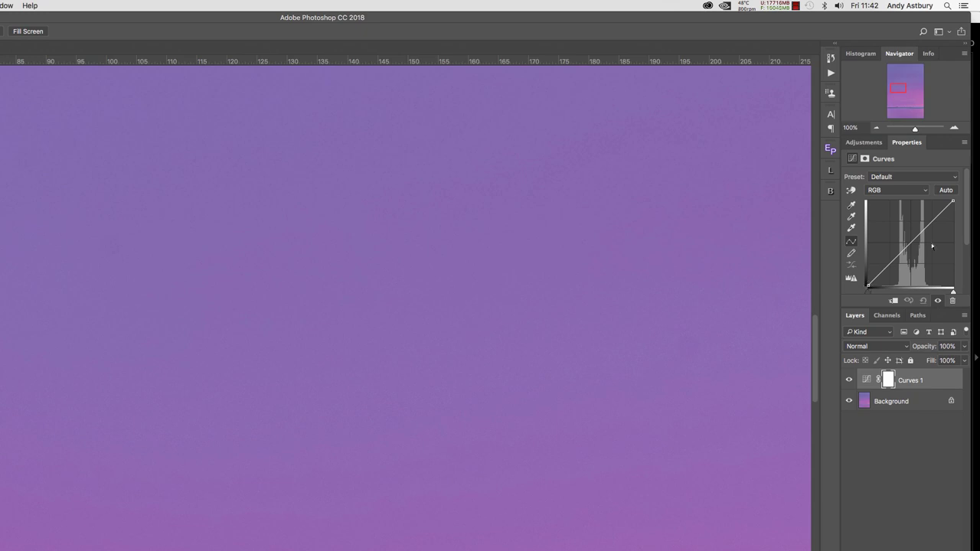
drag(952, 201, 953, 289)
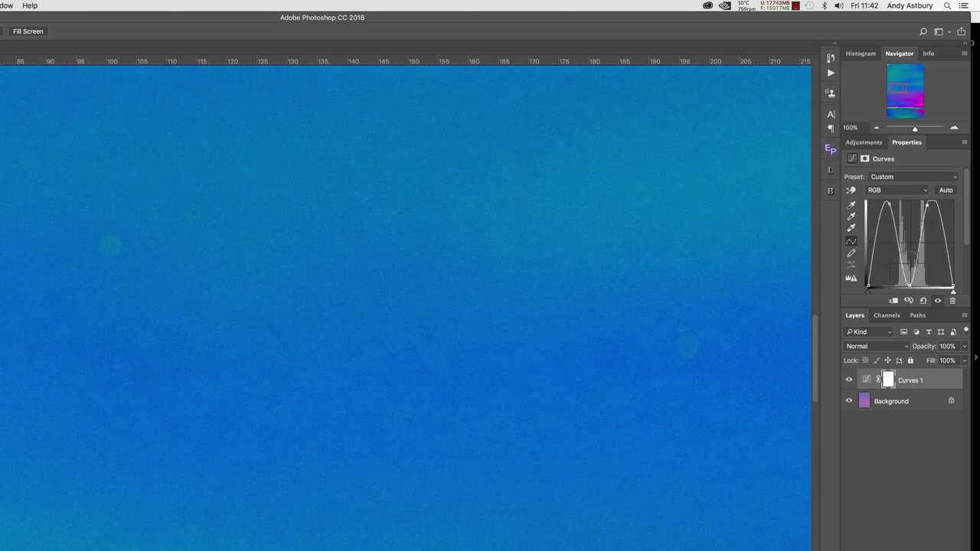
Step: Save the zigzag curve as a Curves preset named dustoff8
click(963, 145)
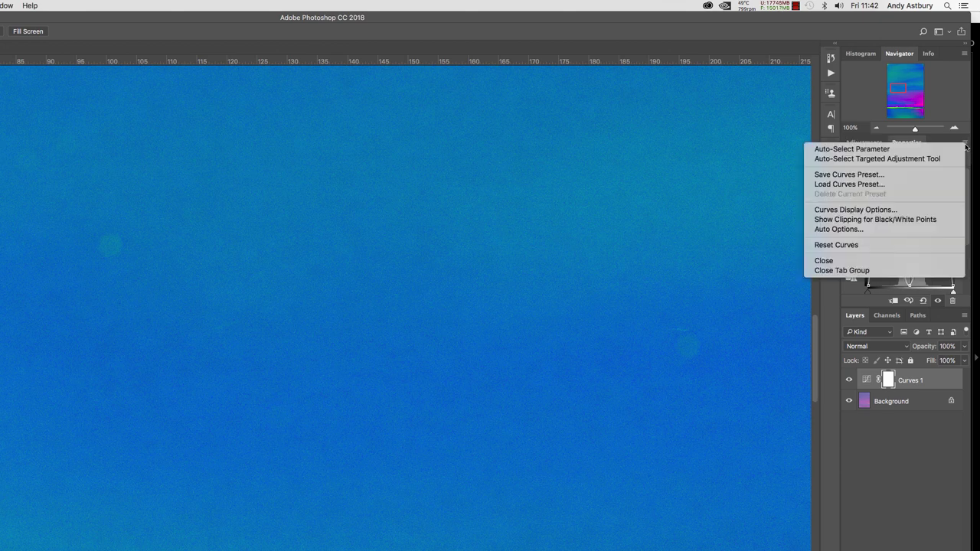
click(872, 176)
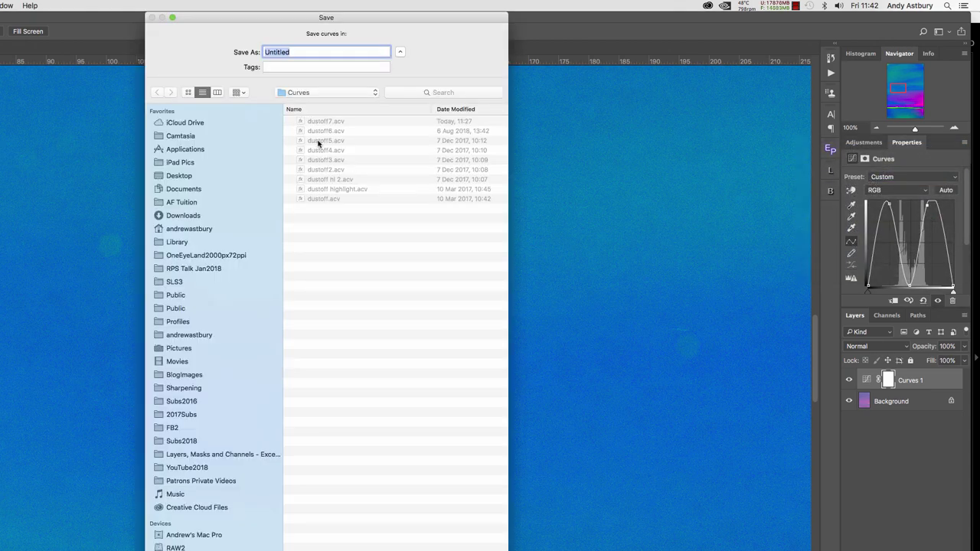
click(316, 121)
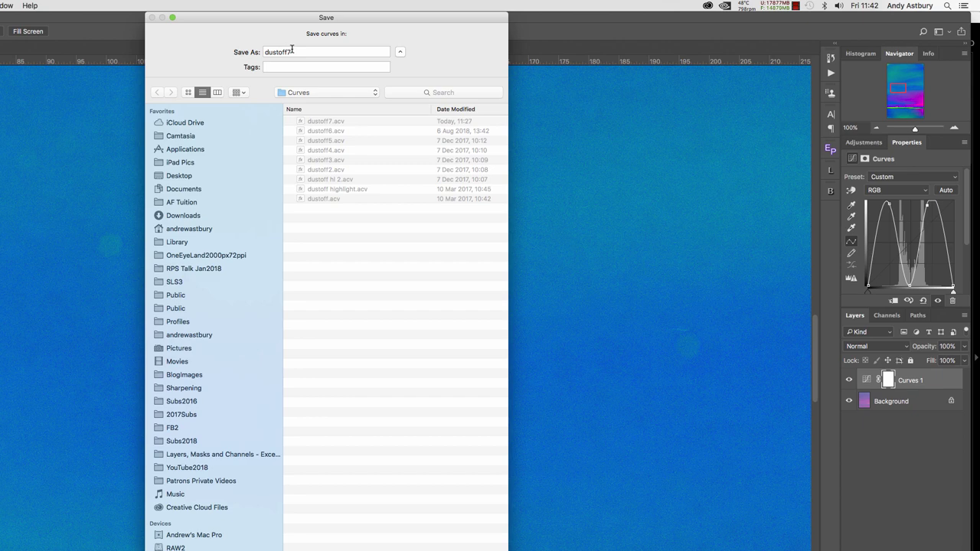
click(323, 57)
key(BackSpace)
text(8)
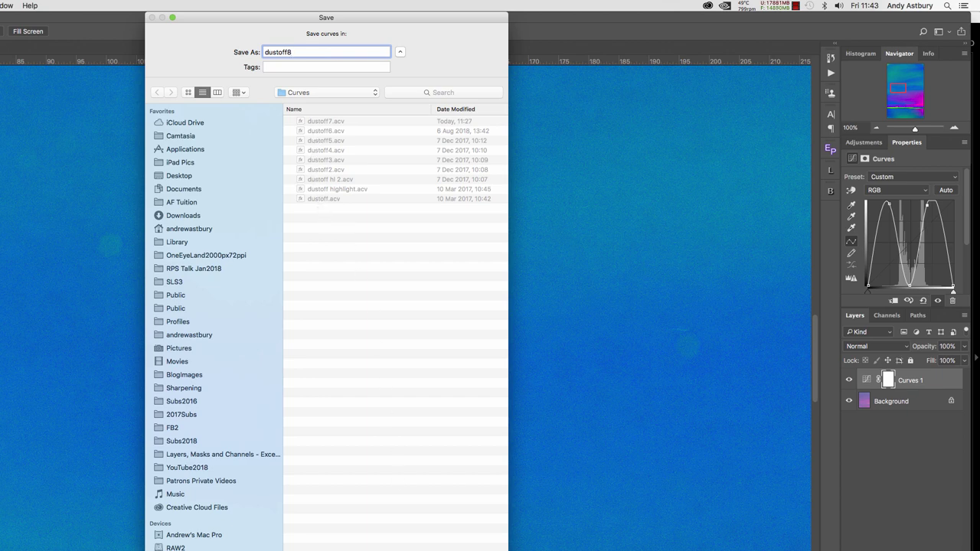
key(Return)
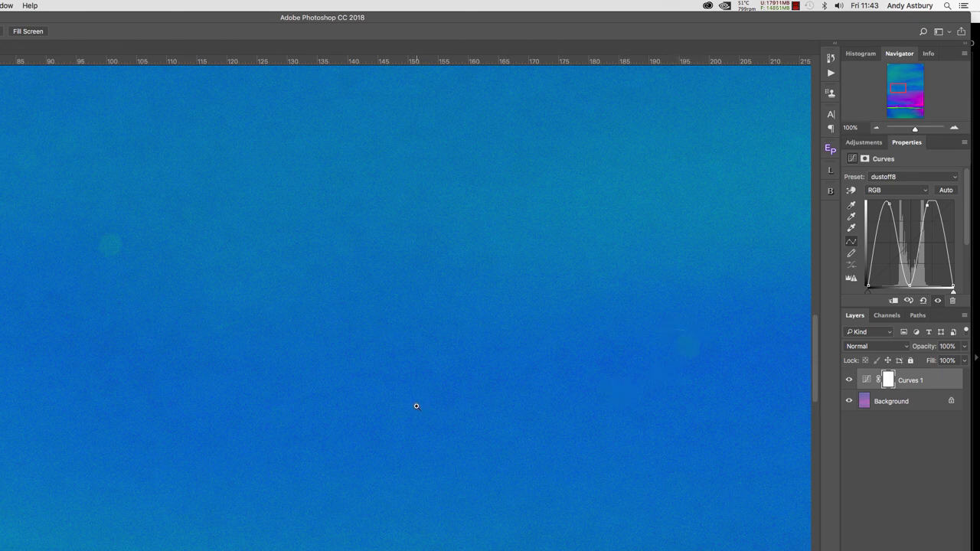
Step: Jump to the image's top-left corner in the Navigator and select the Background layer
click(892, 75)
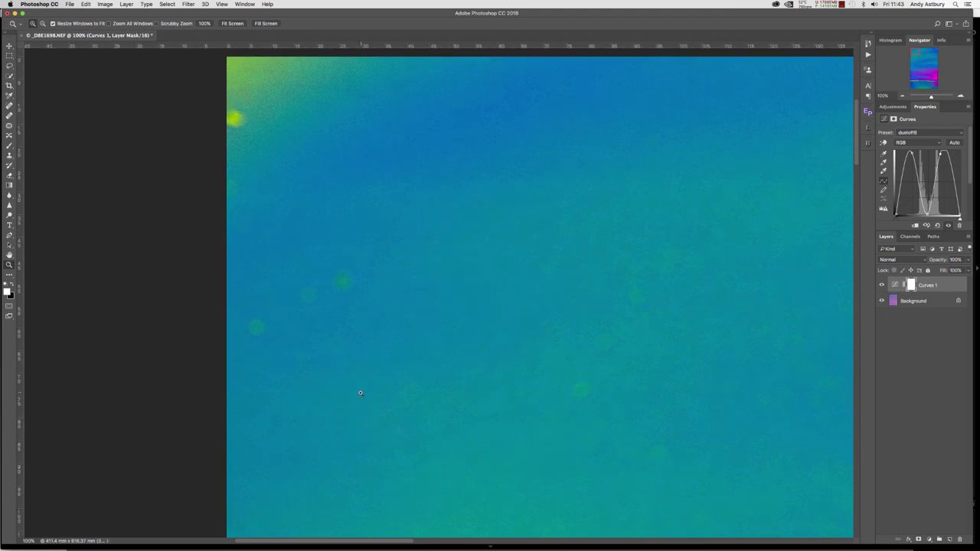
click(919, 300)
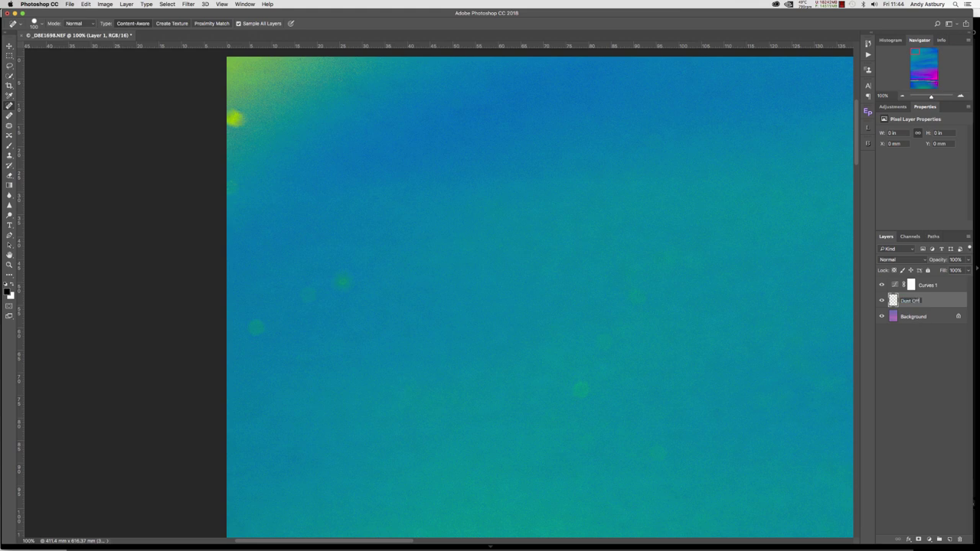
Step: Confirm 'Dust Off' as the new layer's name
key(Return)
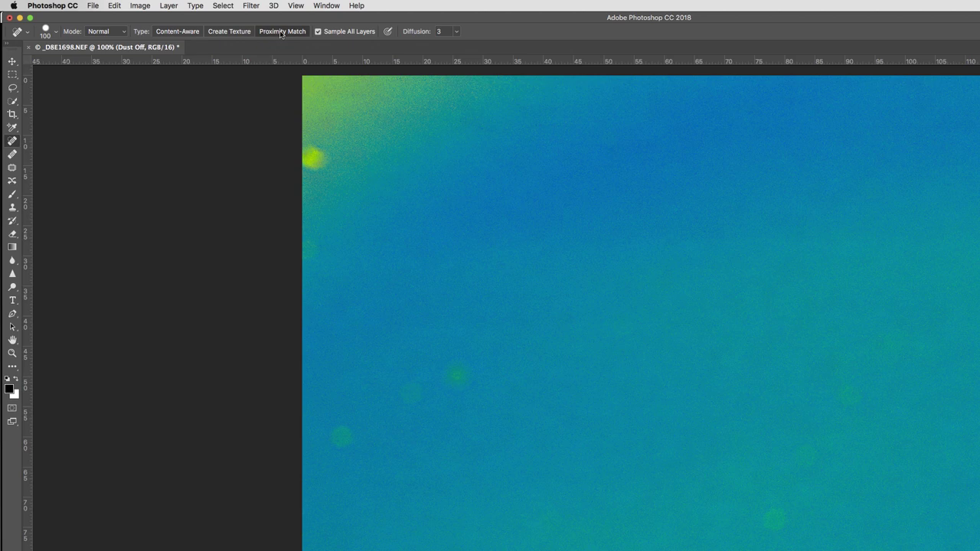
Step: Set the Spot Healing Brush diffusion amount to 3
click(457, 34)
click(475, 35)
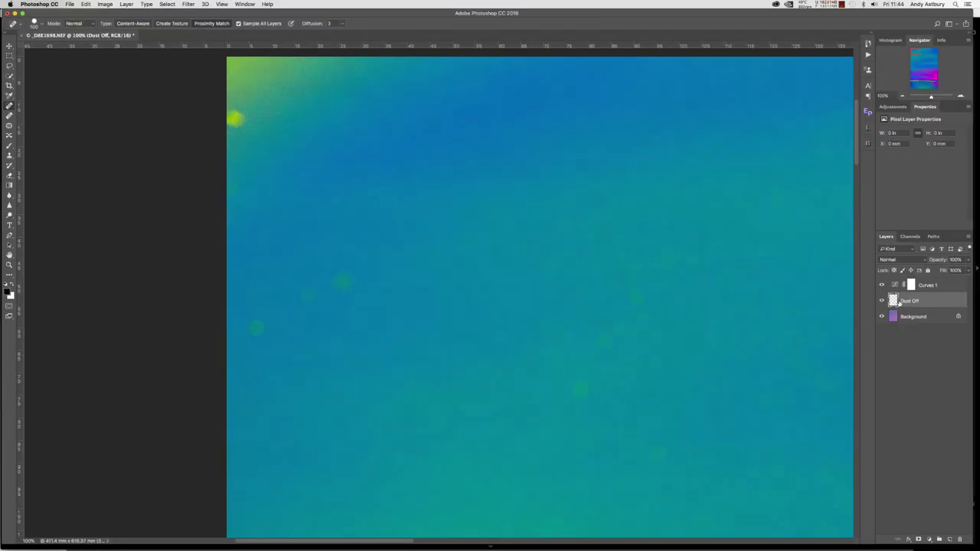
Step: Heal the yellow blotch near the top-left edge and two nearby sky dust spots
click(237, 118)
mouse_move(243, 110)
mouse_down()
mouse_move(234, 116)
mouse_move(248, 142)
mouse_up()
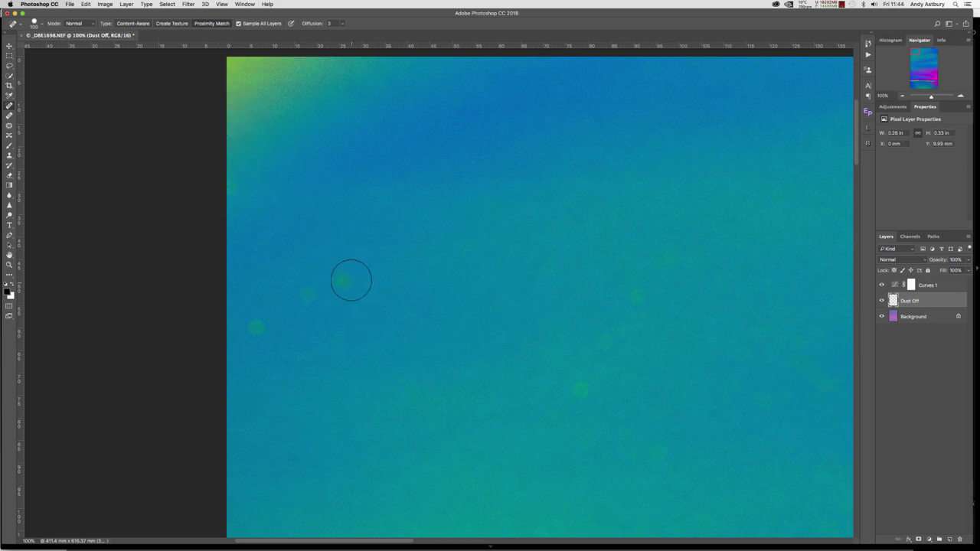
mouse_move(346, 283)
mouse_down()
mouse_move(352, 276)
mouse_move(308, 292)
mouse_up()
drag(255, 329, 258, 328)
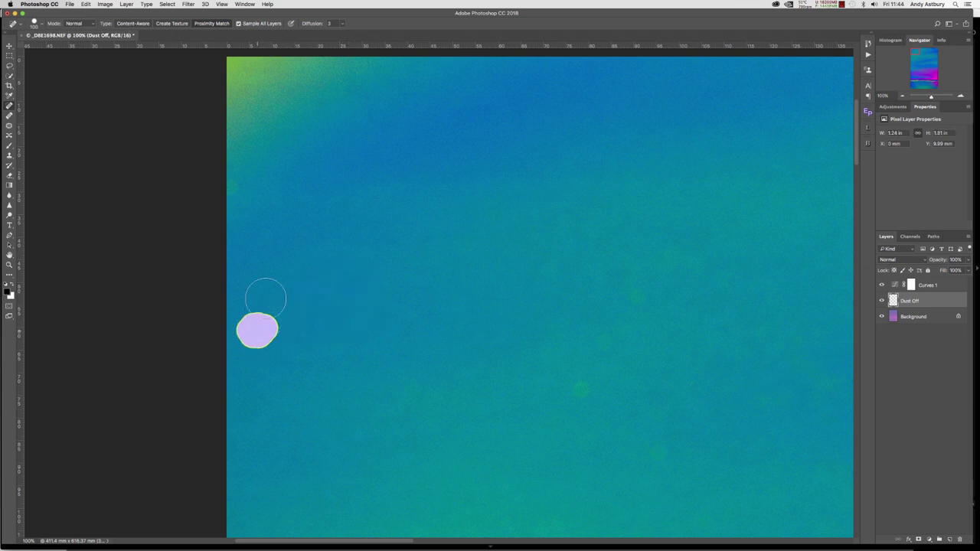
Step: Heal the faint dust spots scattered across the left, centre and lower sky
click(233, 184)
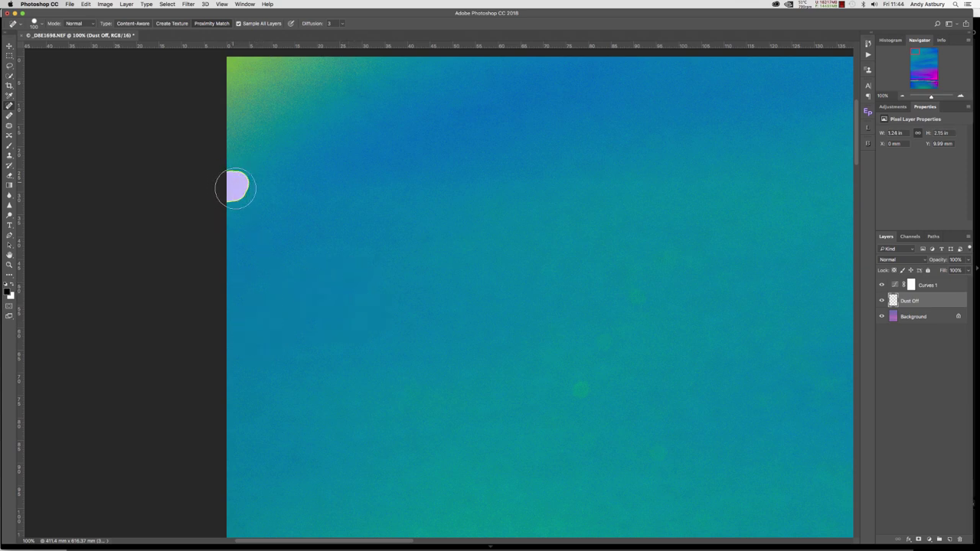
click(575, 393)
click(601, 342)
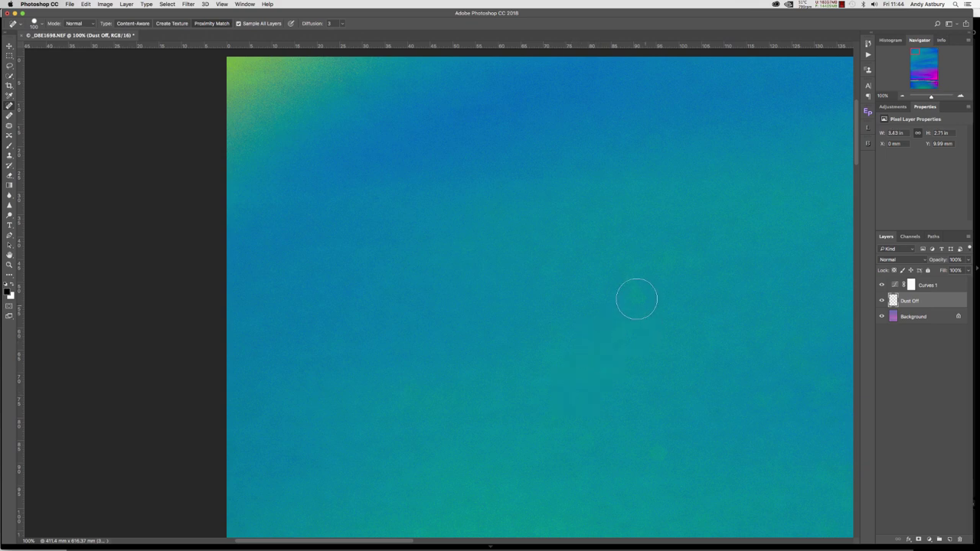
click(637, 296)
click(660, 454)
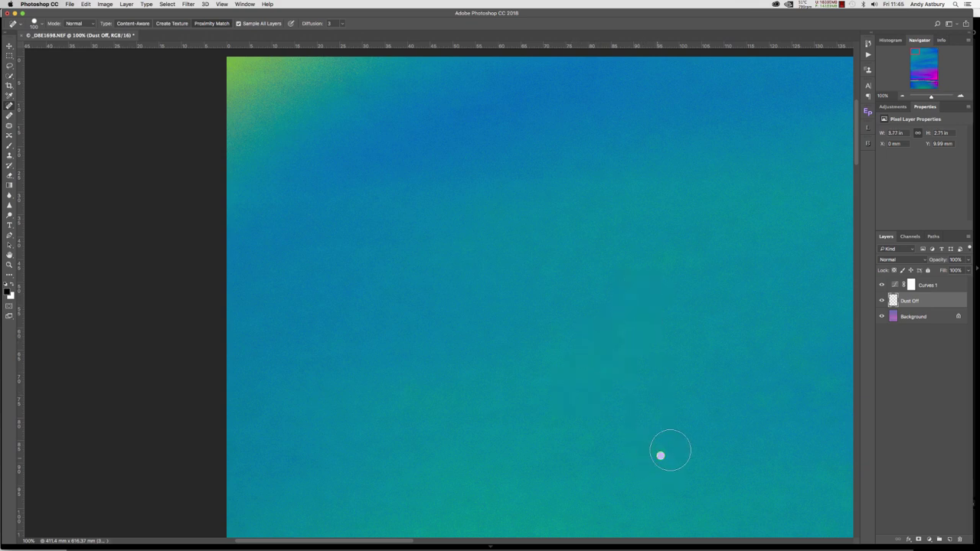
click(585, 442)
click(580, 169)
Step: Heal the remaining spots in the lower and upper sky, then pan to the next area
click(445, 504)
click(362, 94)
click(469, 108)
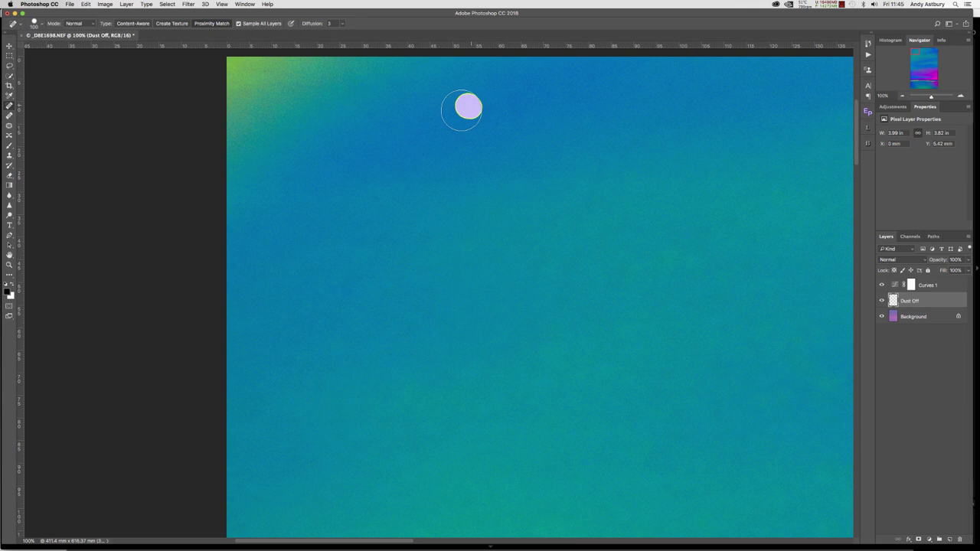
click(602, 167)
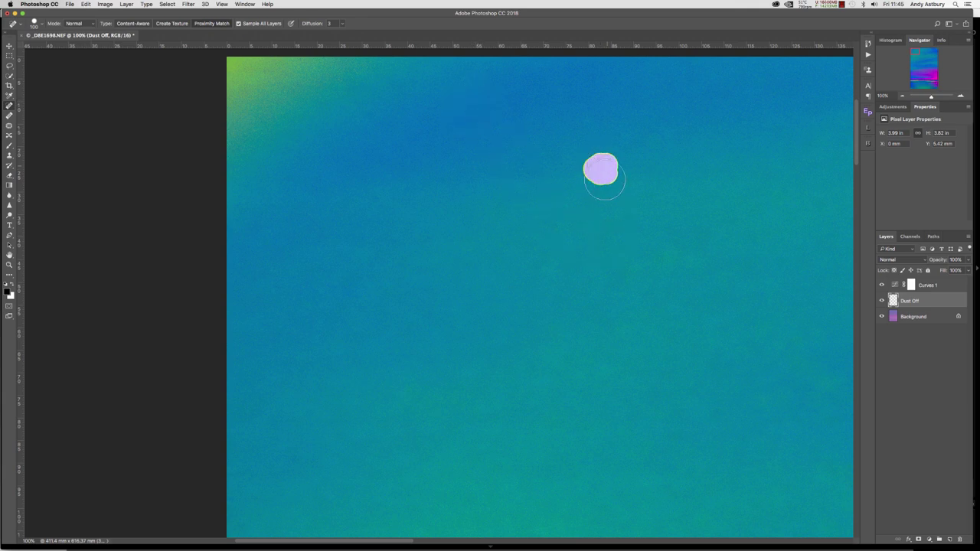
drag(651, 385, 237, 396)
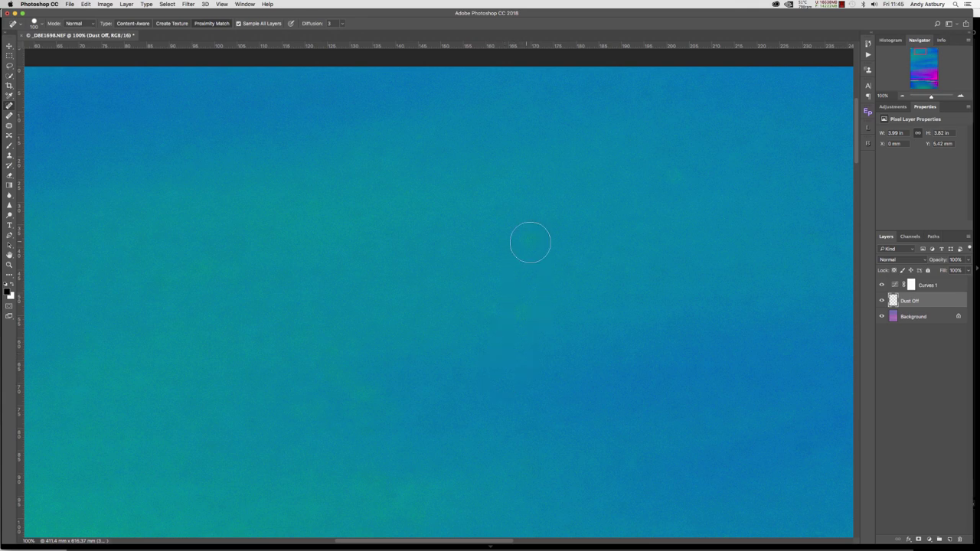
Step: Heal three more sky dust spots, then select Curves 1 to show its graph
click(530, 238)
click(520, 315)
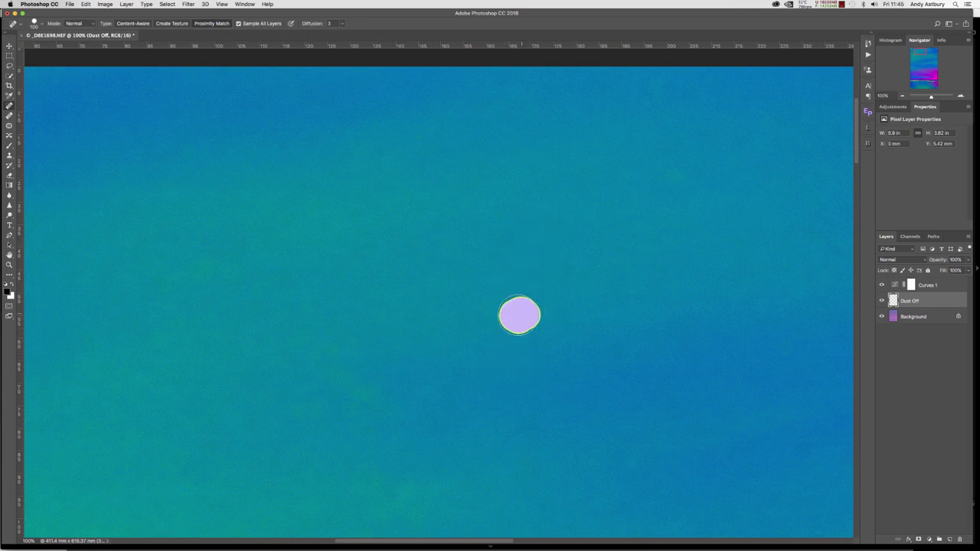
click(672, 173)
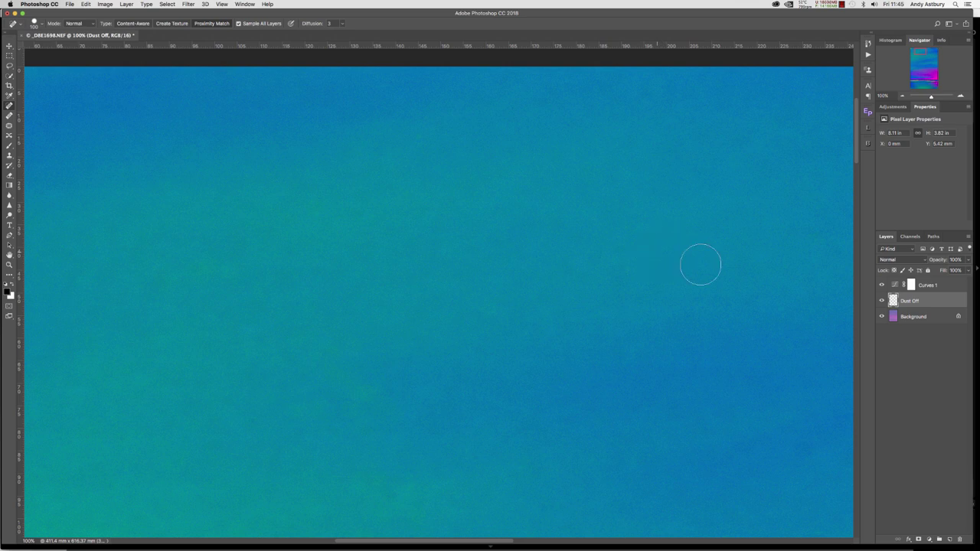
click(895, 285)
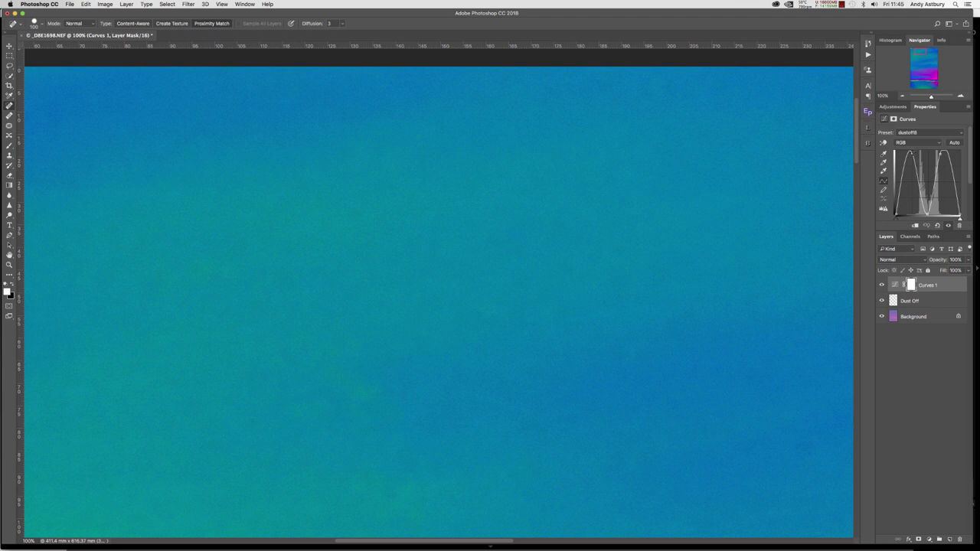
Step: Nudge the Curves 1 top point right, making a Custom curve that turns the sky teal-green
drag(911, 154, 913, 154)
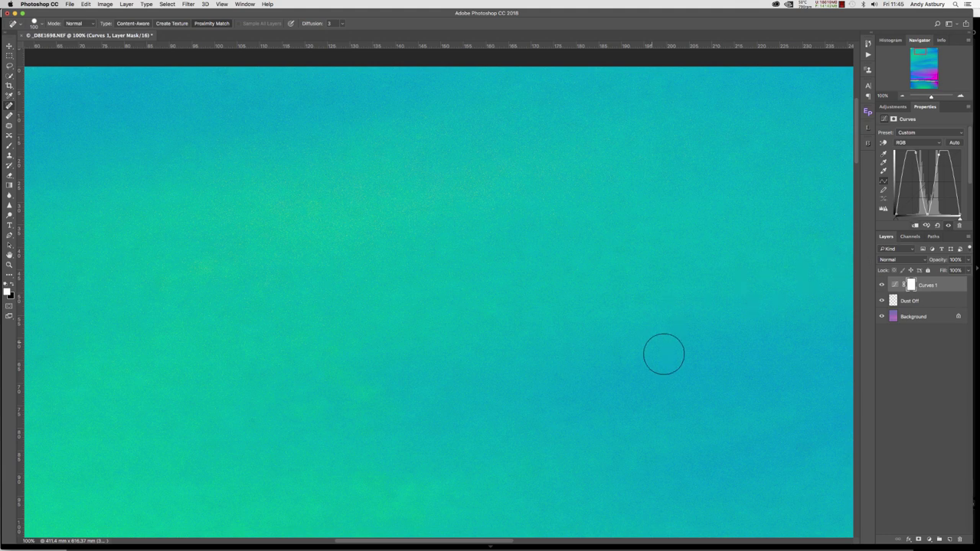
Step: Pan right, select the Dust Off layer and heal the first spots in the upper middle sky
key(super+r)
key(super+r)
scroll(542, 380, right, 10)
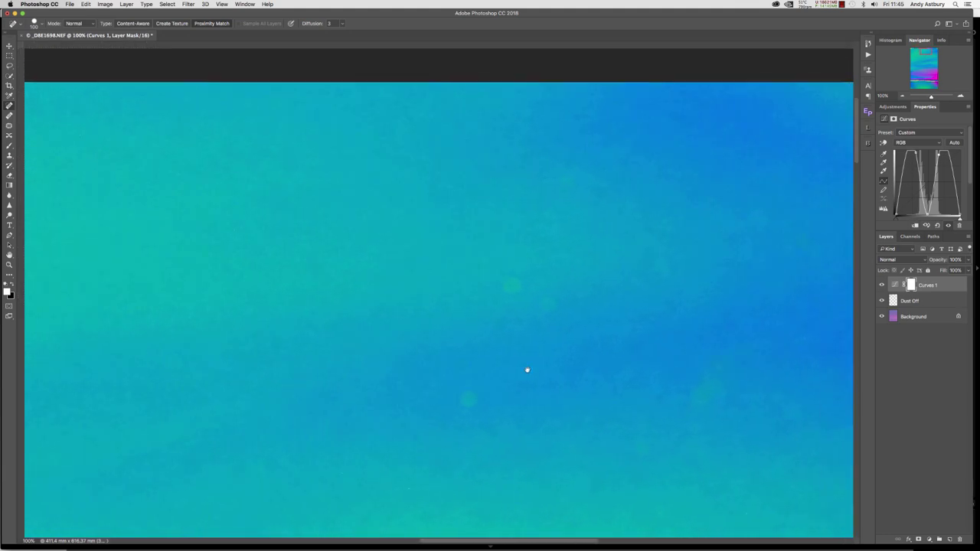
click(416, 261)
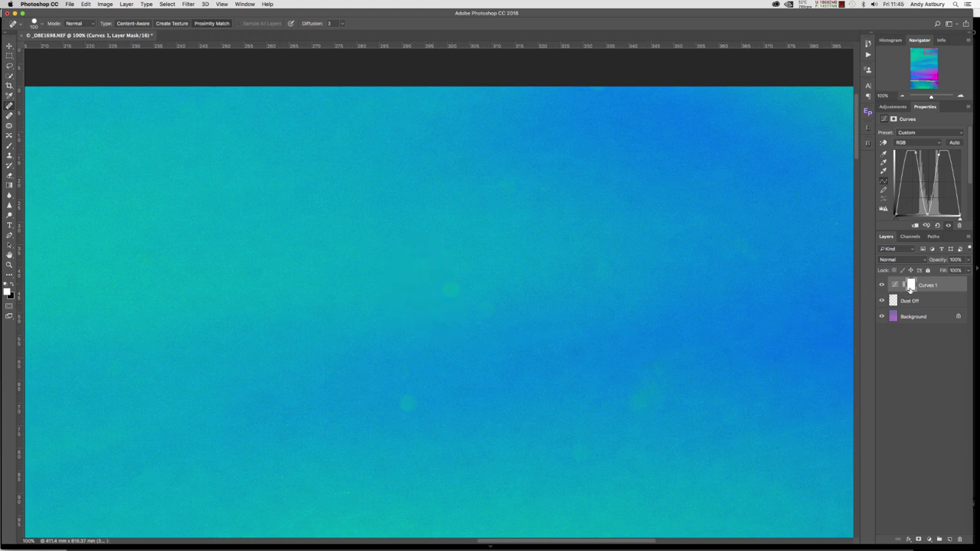
click(888, 303)
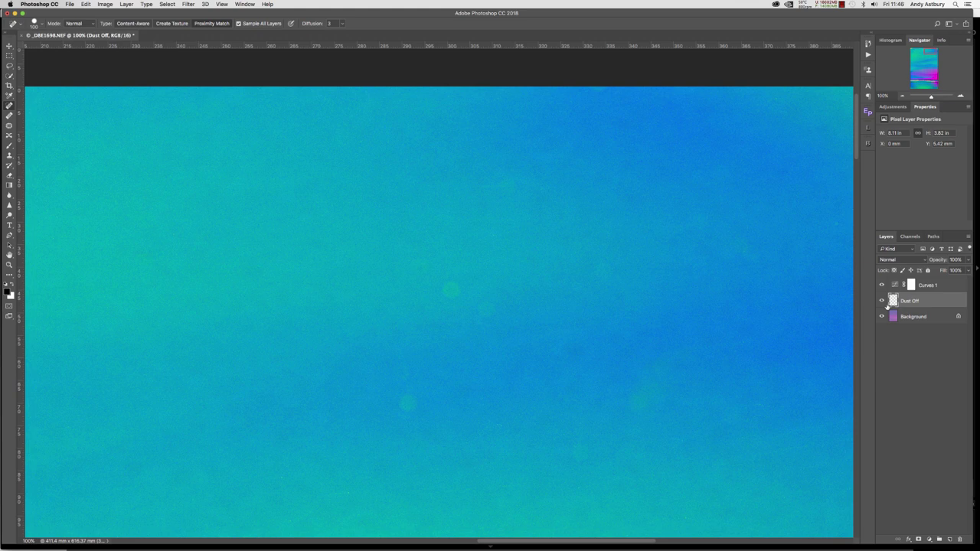
click(419, 265)
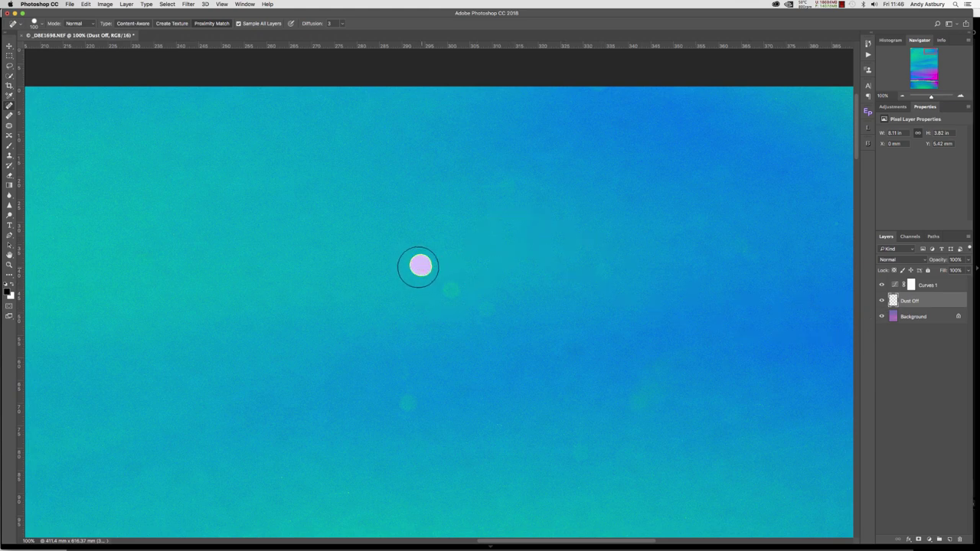
click(449, 289)
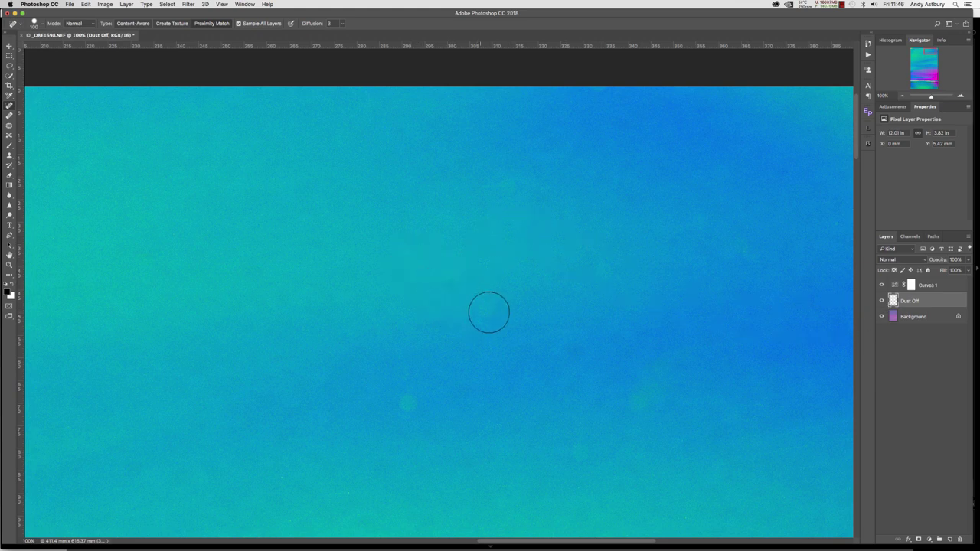
Step: Heal the dust spots scattered across the lower sky and its right side
click(485, 310)
click(407, 405)
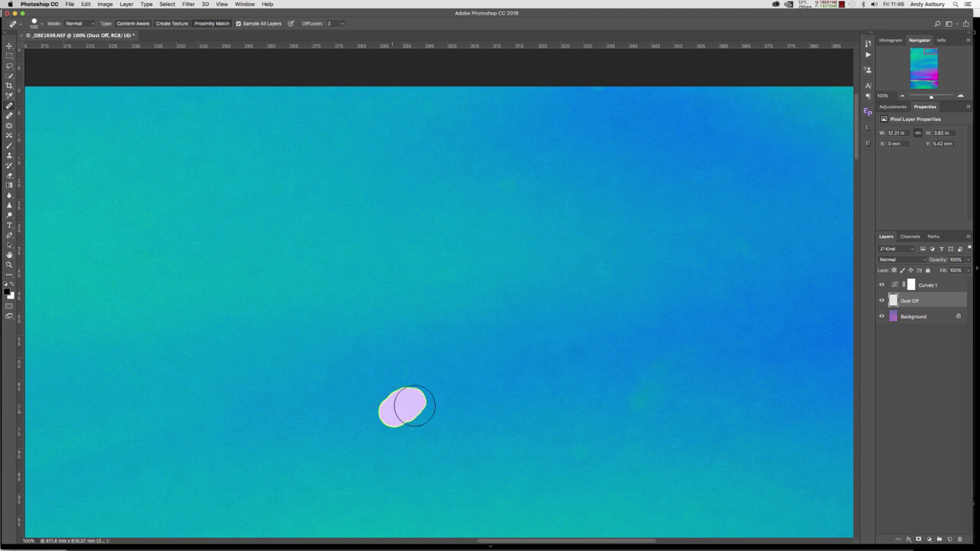
click(502, 427)
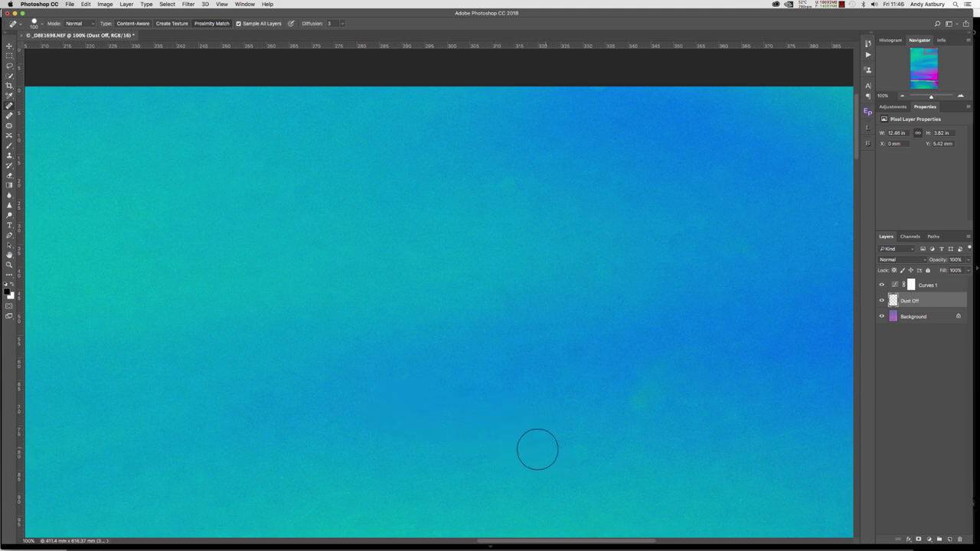
click(563, 434)
click(585, 487)
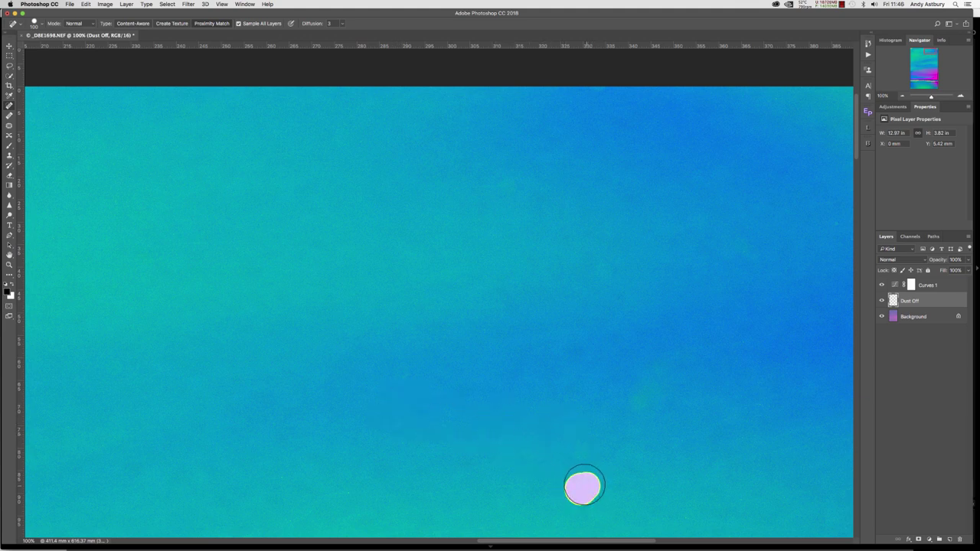
click(678, 445)
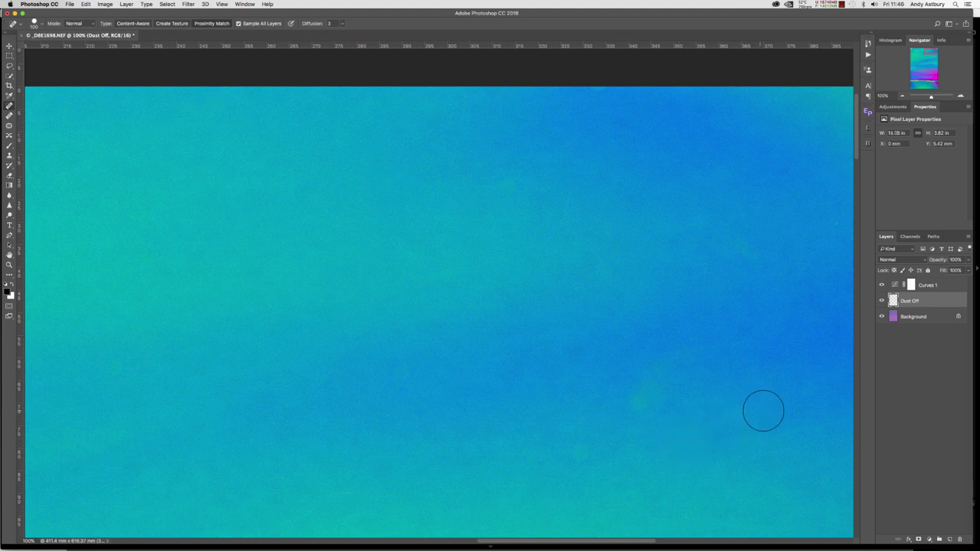
click(763, 408)
click(342, 494)
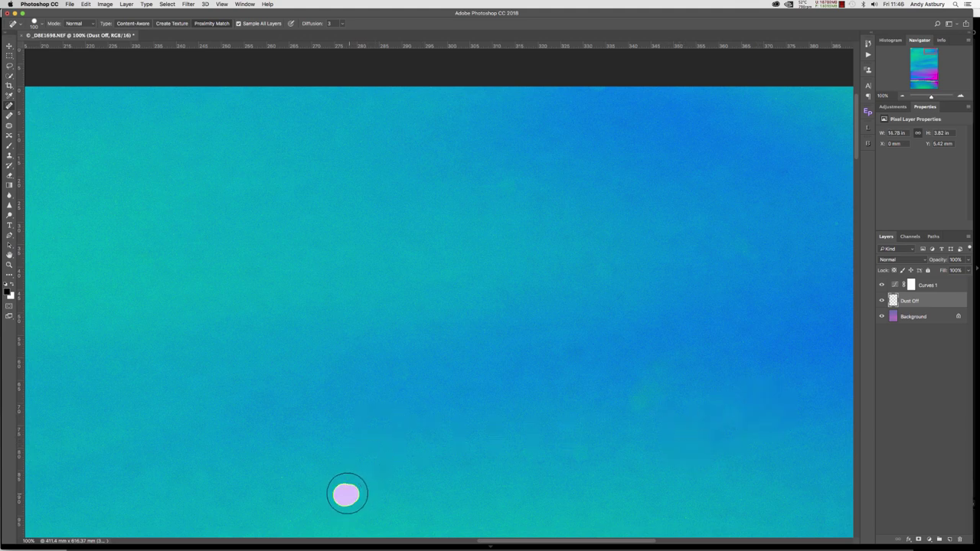
click(277, 477)
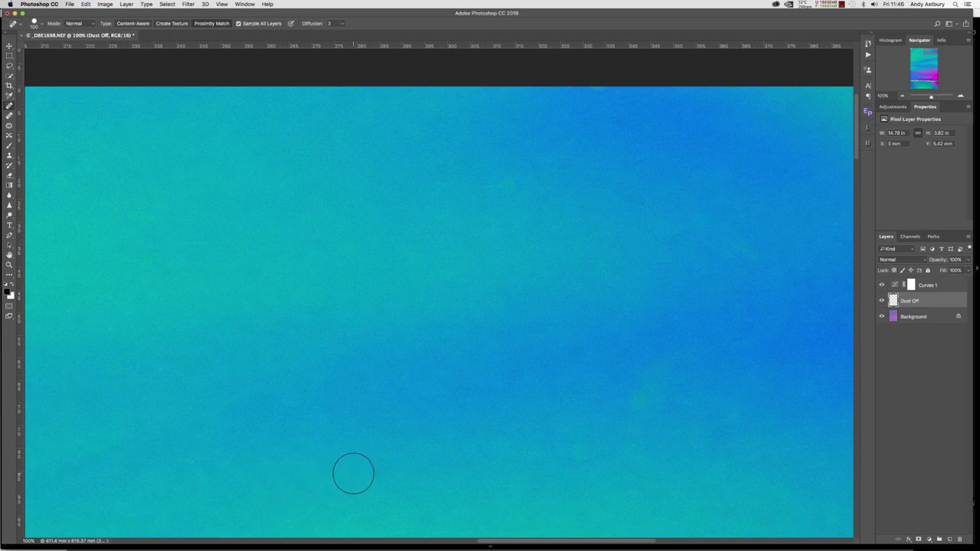
Step: Brush over six dust spots across the lower and right-hand sky
mouse_move(353, 473)
mouse_down()
mouse_move(366, 461)
mouse_move(357, 467)
mouse_up()
drag(635, 399, 638, 398)
drag(582, 458, 579, 453)
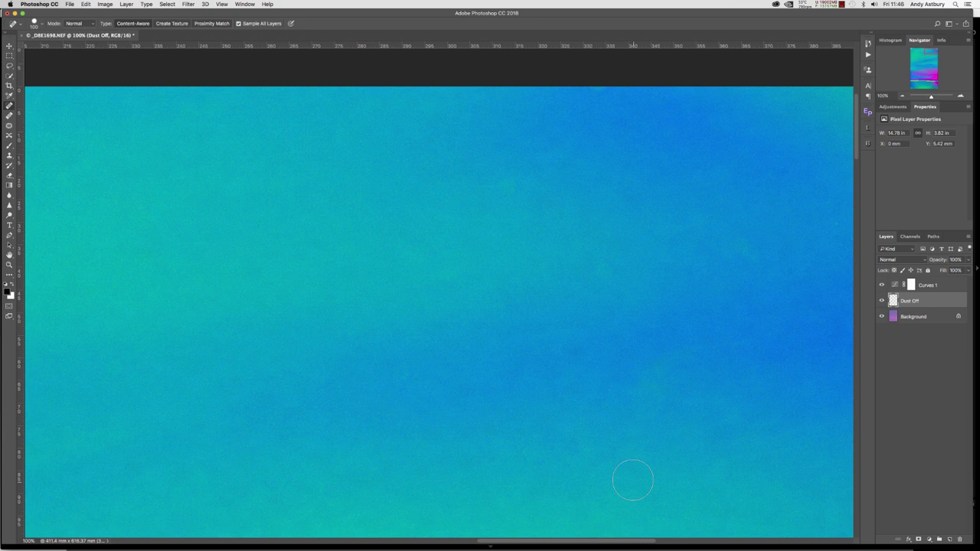
drag(630, 480, 631, 480)
drag(681, 515, 683, 515)
drag(747, 344, 735, 341)
Step: Pan to the image's right edge and heal the pair of adjacent dust spots there
drag(599, 420, 523, 411)
drag(430, 259, 431, 259)
mouse_move(717, 373)
mouse_down()
mouse_move(695, 362)
mouse_move(737, 336)
mouse_move(699, 338)
mouse_move(729, 334)
mouse_up()
Step: Heal six dust spots along the sky's right edge and near the top
click(726, 335)
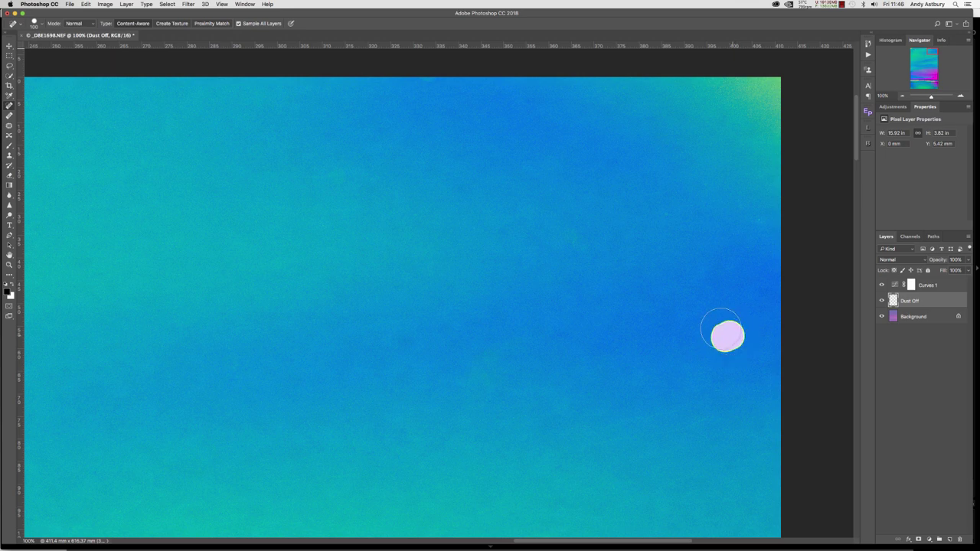
click(759, 220)
click(663, 214)
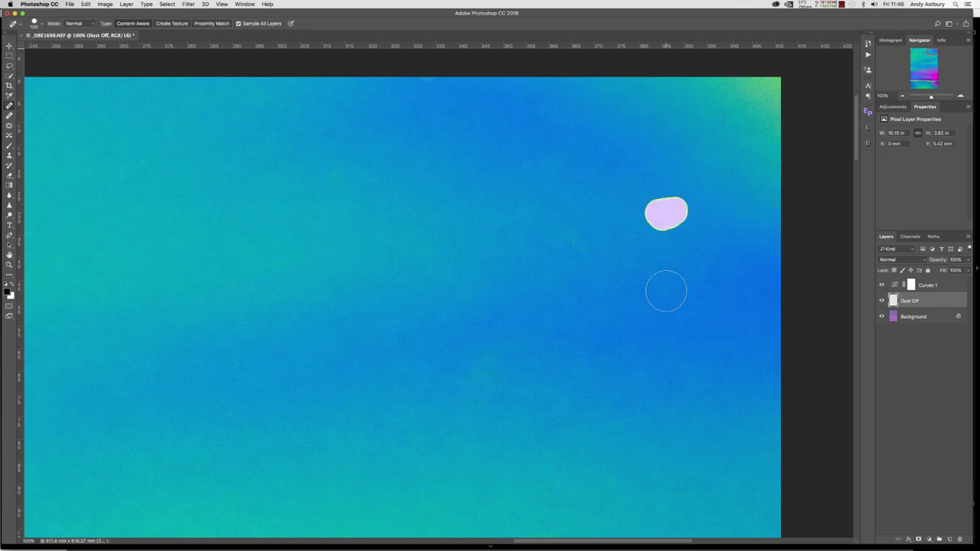
click(728, 123)
click(617, 162)
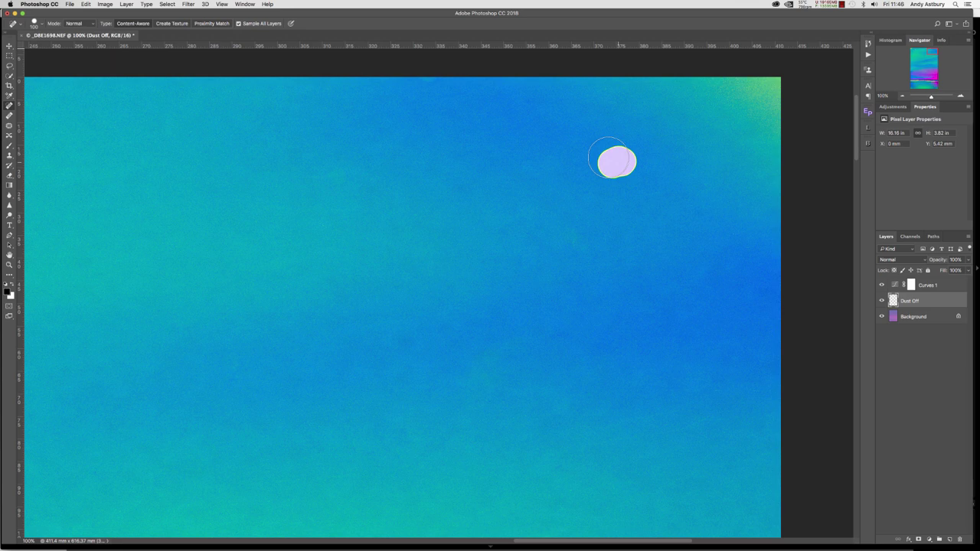
click(755, 388)
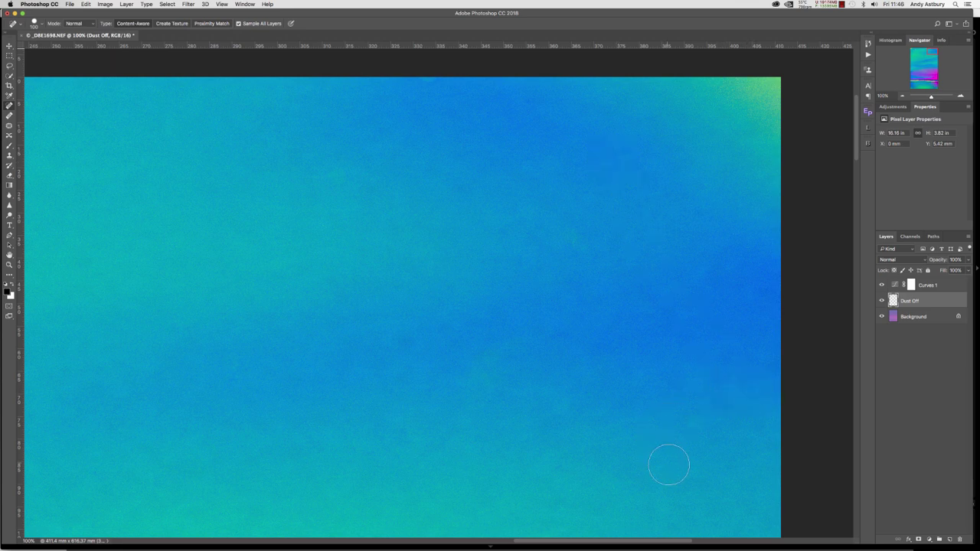
Step: Pan down and heal the spots below, including an elongated dust mark
drag(670, 420, 650, 130)
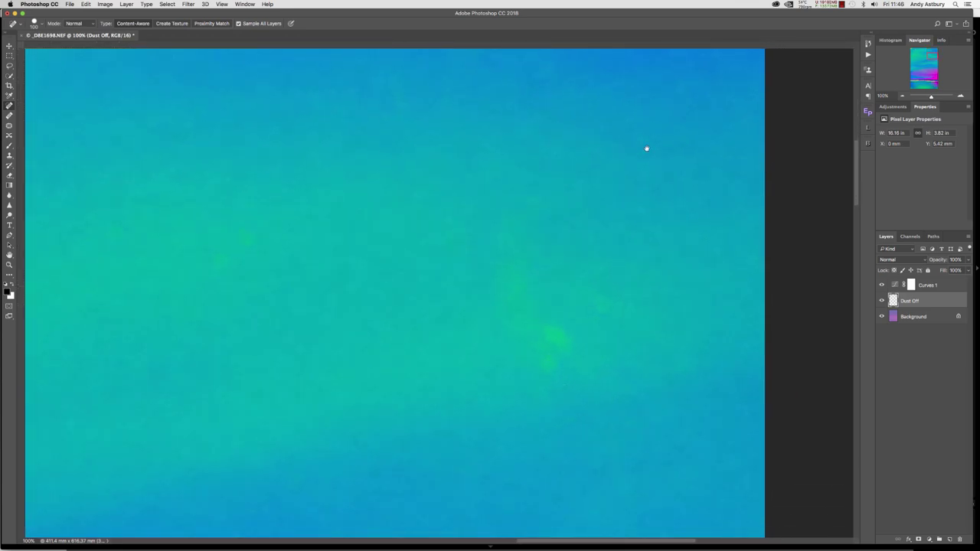
click(600, 302)
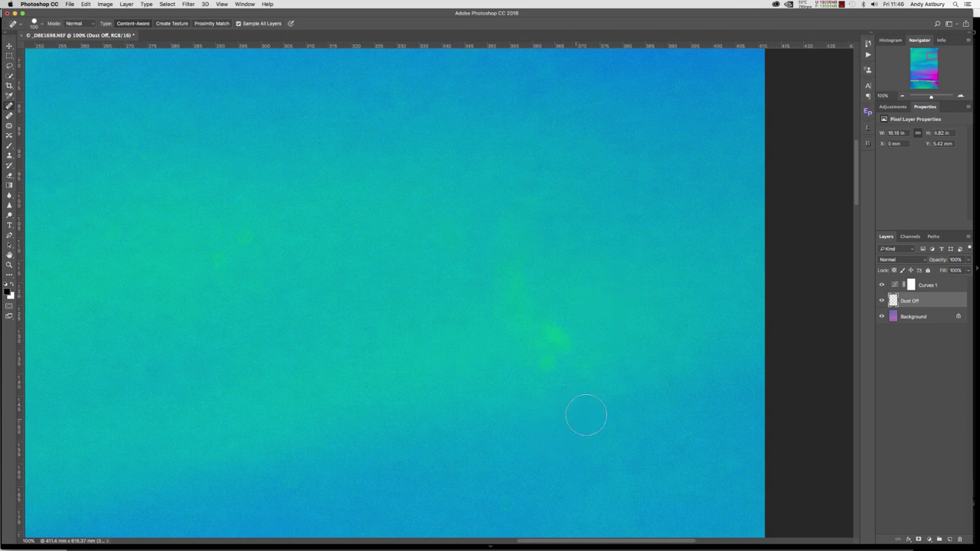
click(567, 418)
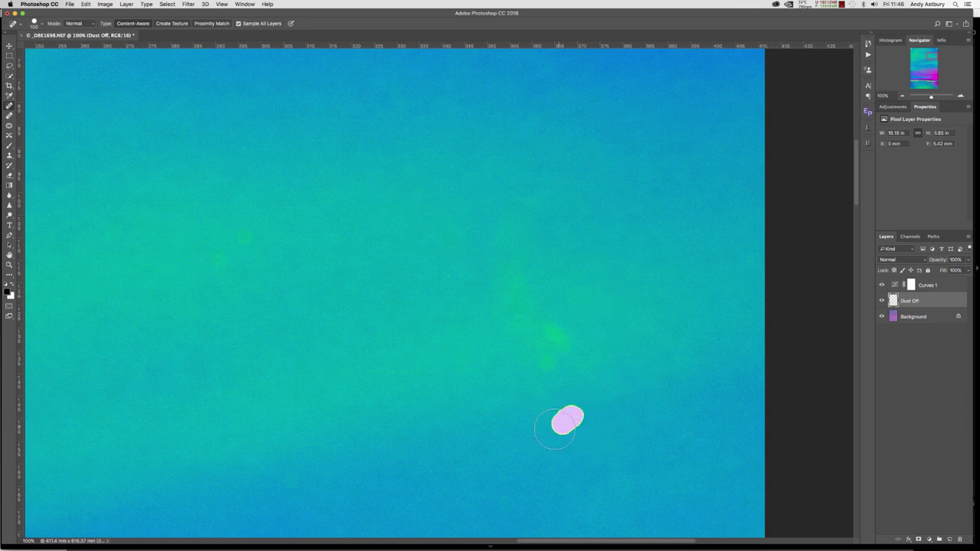
click(565, 388)
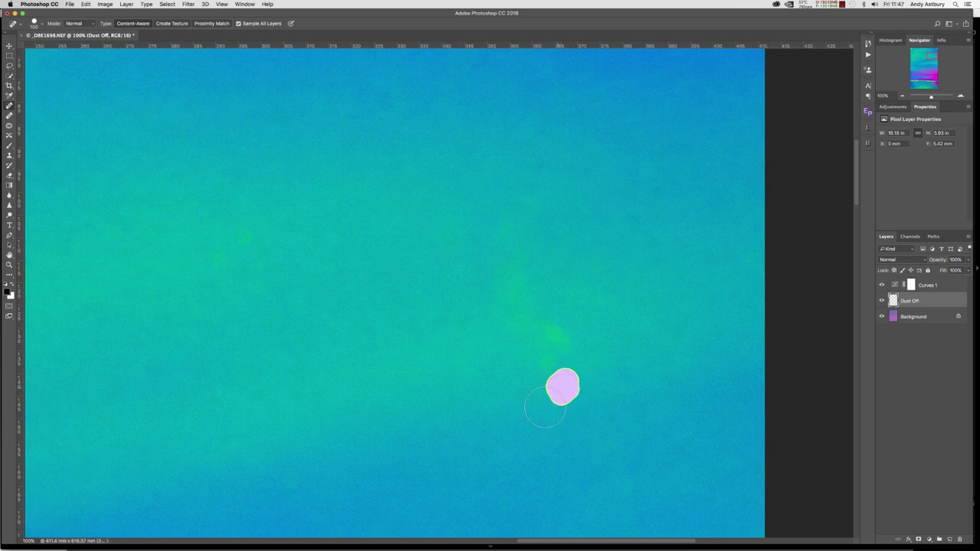
drag(421, 372, 392, 373)
click(420, 374)
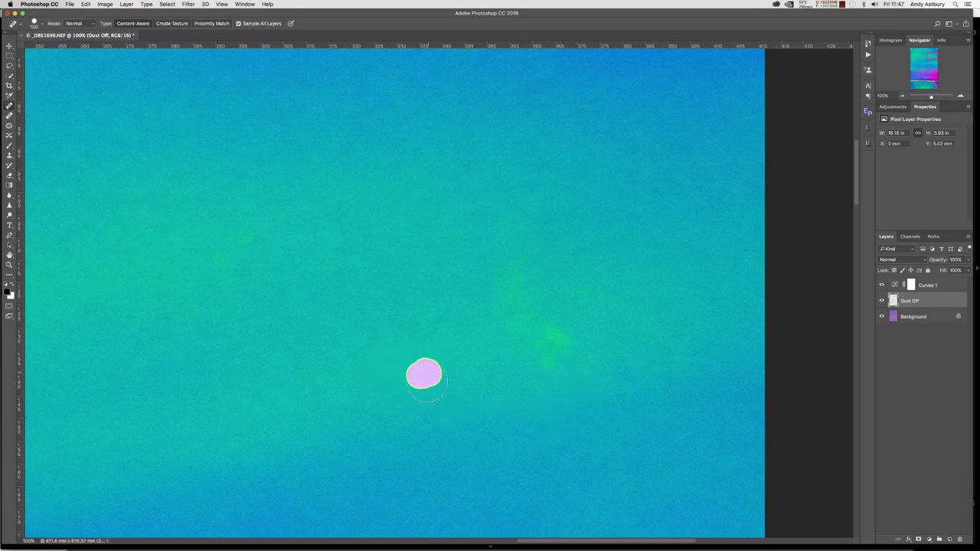
click(393, 397)
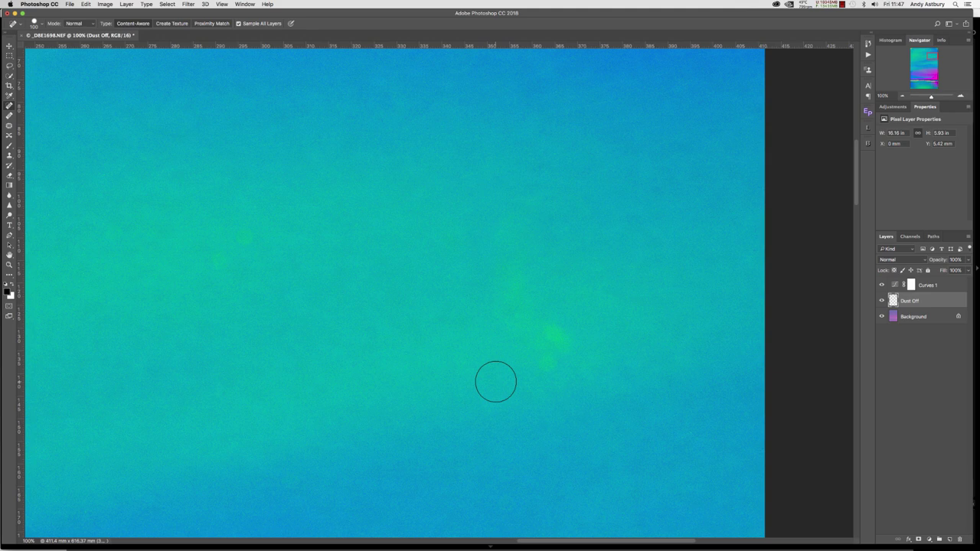
Step: Heal the dust spots in the upper-left sky and the greener middle patch
click(250, 234)
click(220, 261)
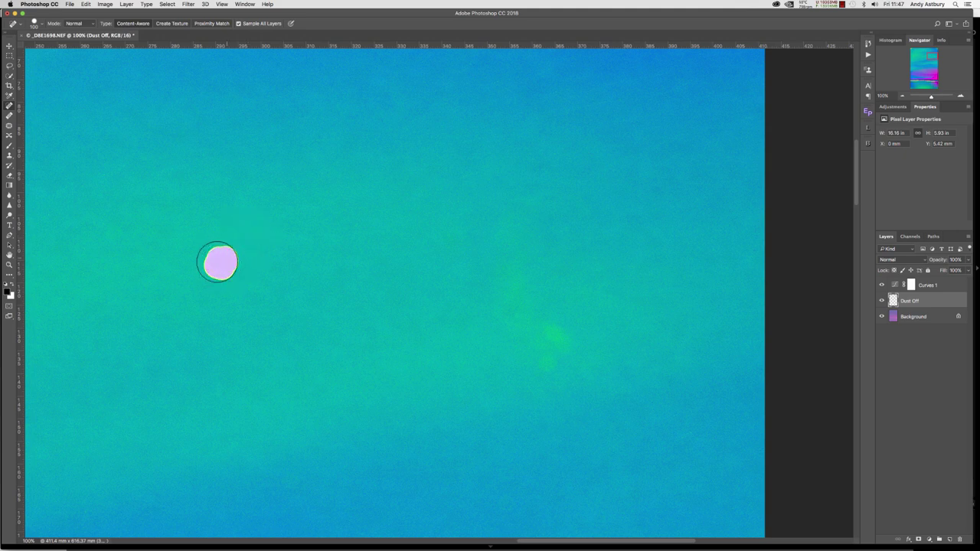
click(116, 227)
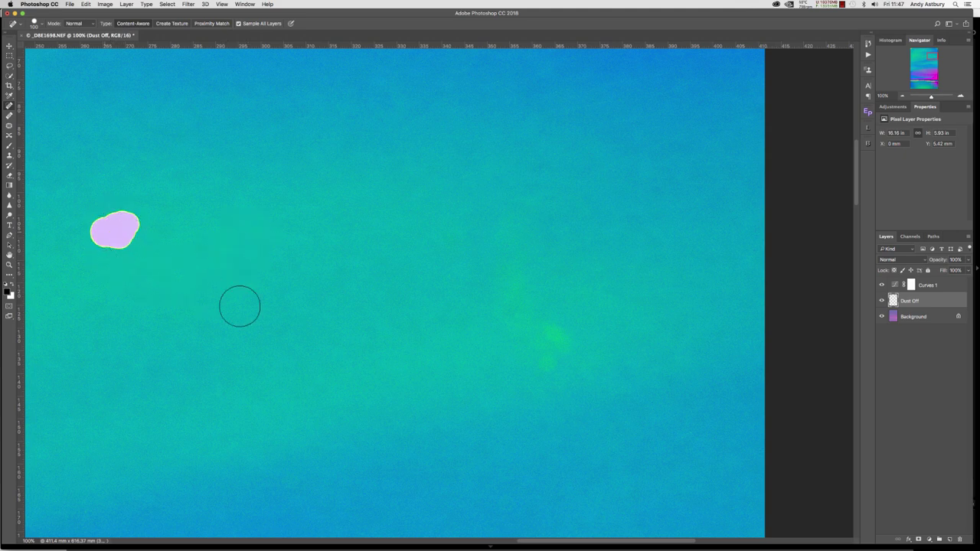
click(547, 366)
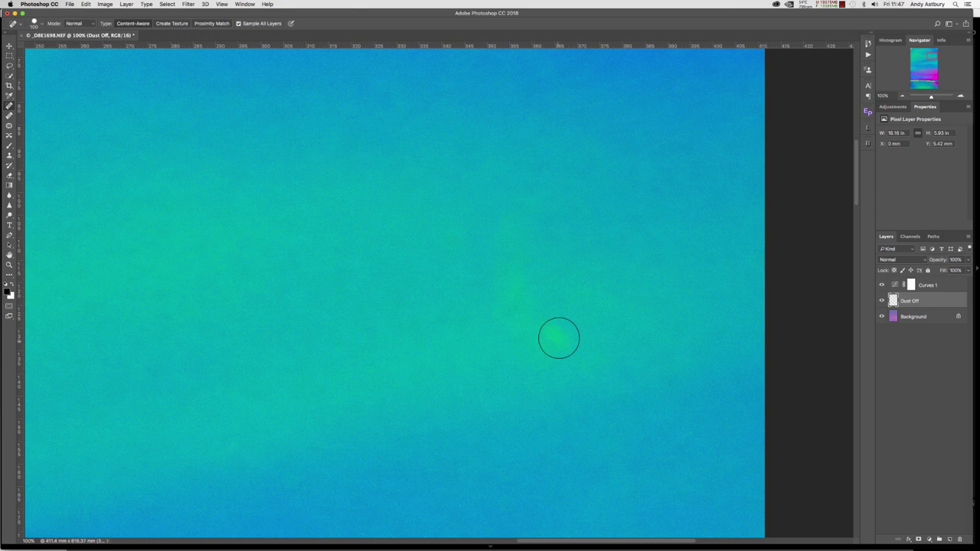
mouse_move(552, 331)
mouse_down()
mouse_move(561, 350)
mouse_move(563, 341)
mouse_up()
drag(631, 219, 637, 220)
drag(550, 338, 545, 334)
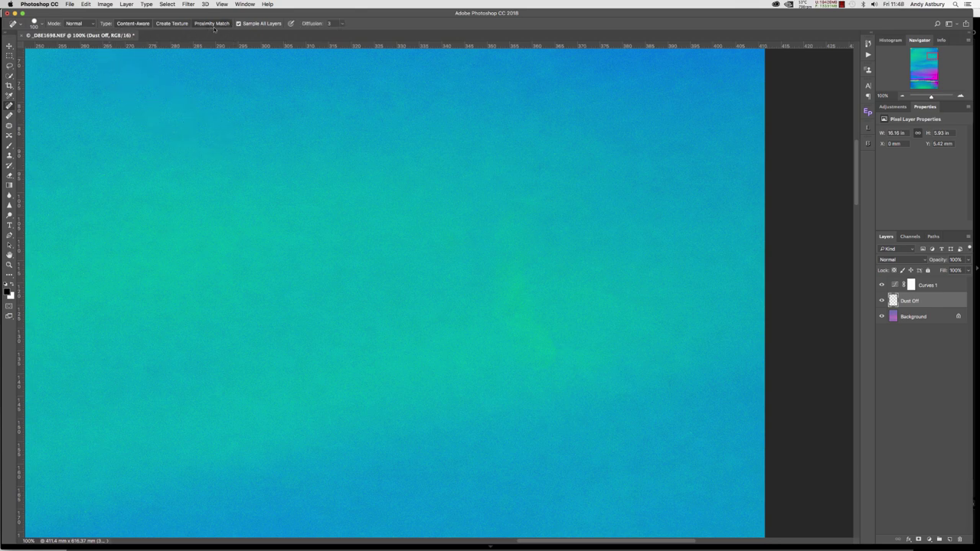
Step: Heal four more spots across the middle and left sky, then pan the view
click(549, 350)
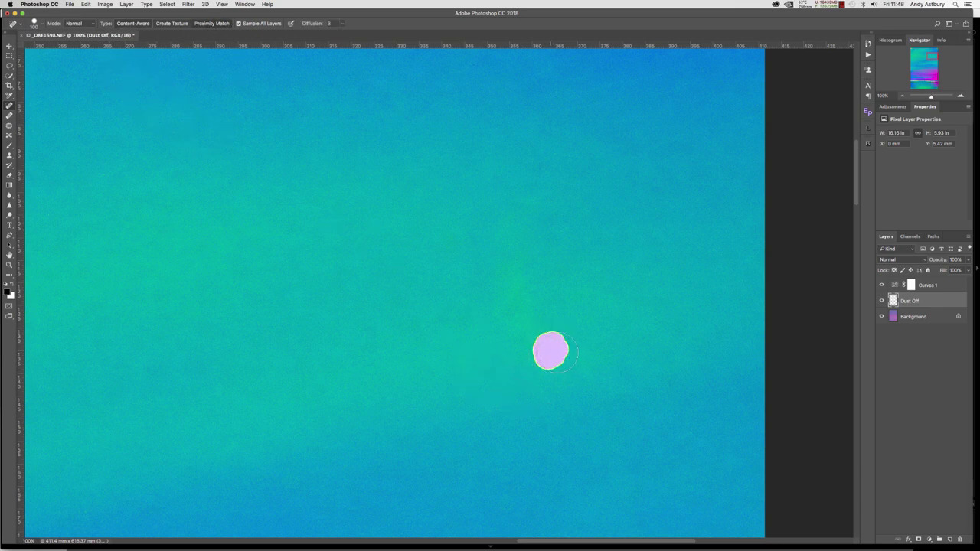
click(528, 355)
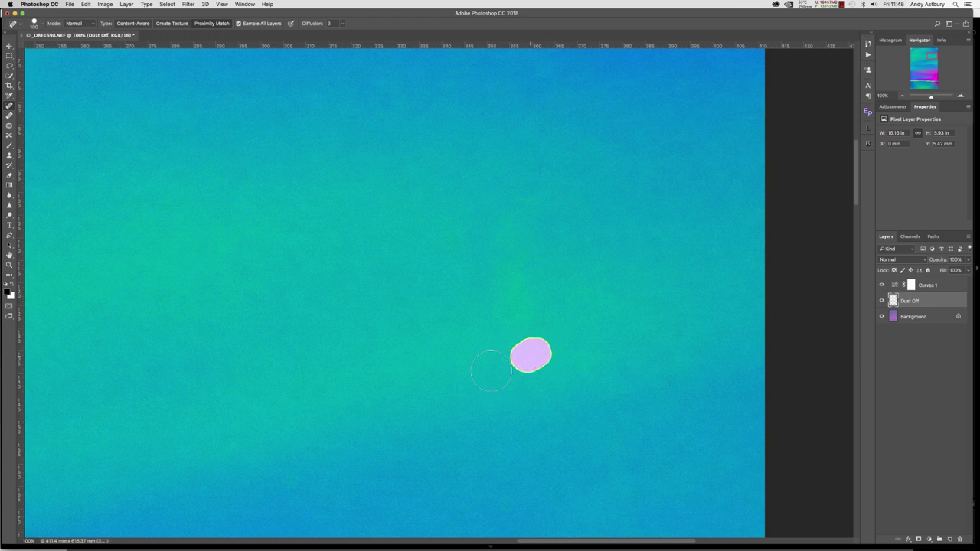
click(374, 329)
click(255, 296)
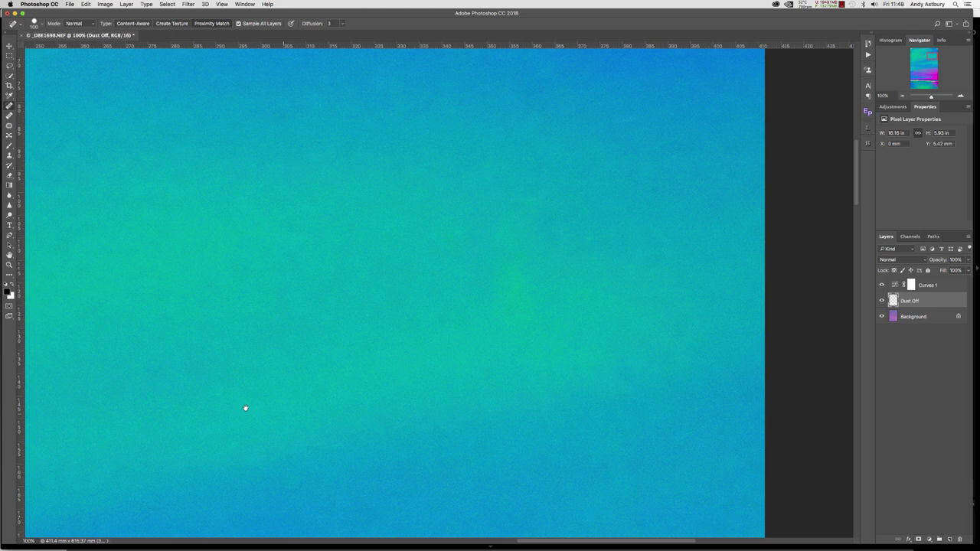
drag(286, 409, 400, 390)
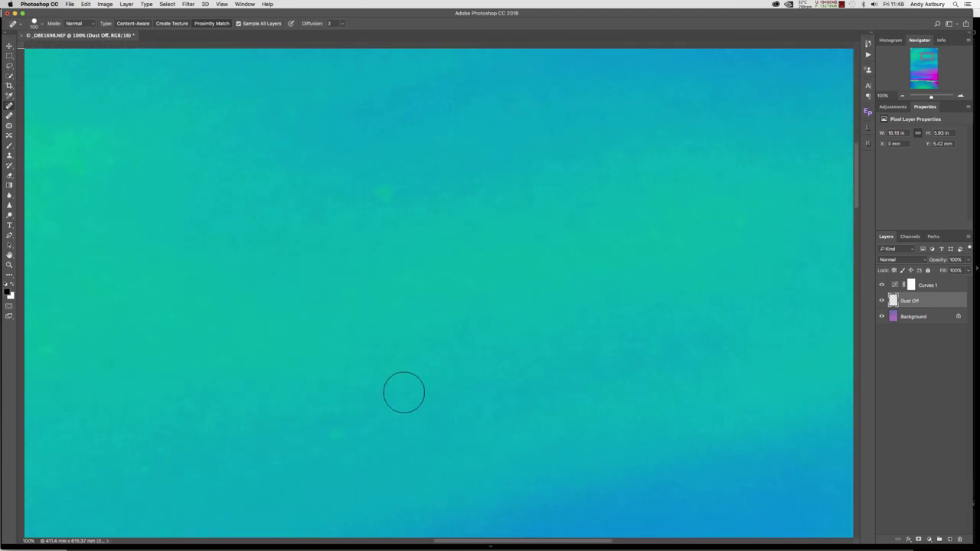
Step: Show the rulers and heal scattered dust spots across the visible sky
key(super+r)
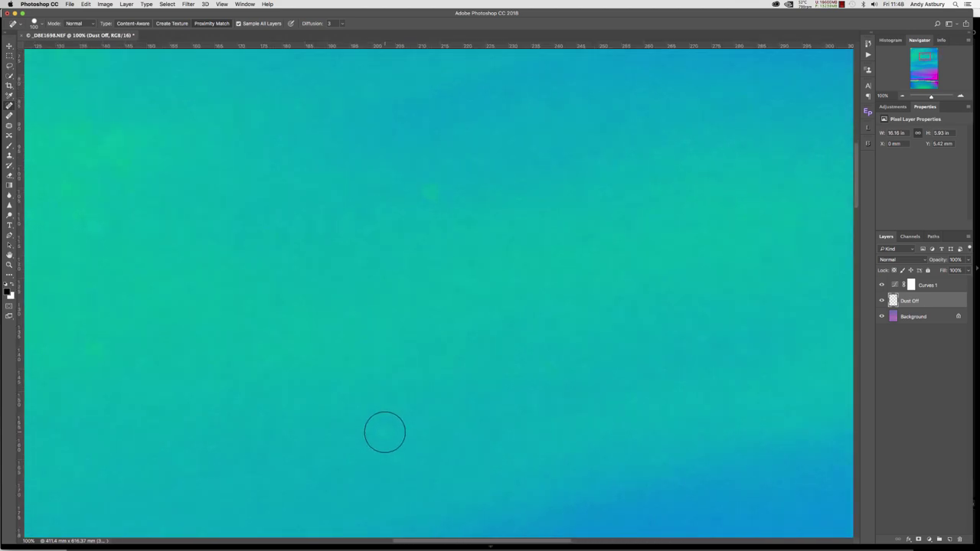
click(386, 432)
click(431, 195)
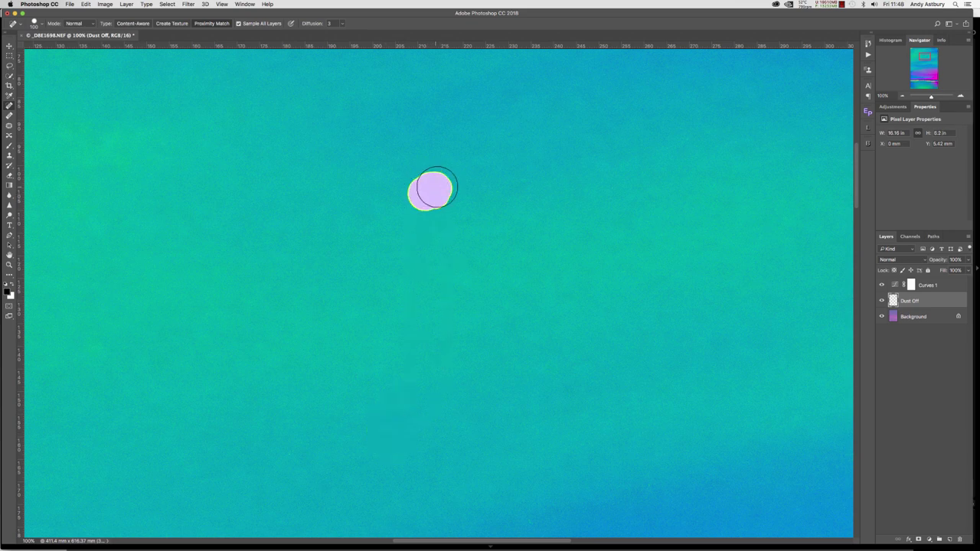
click(289, 453)
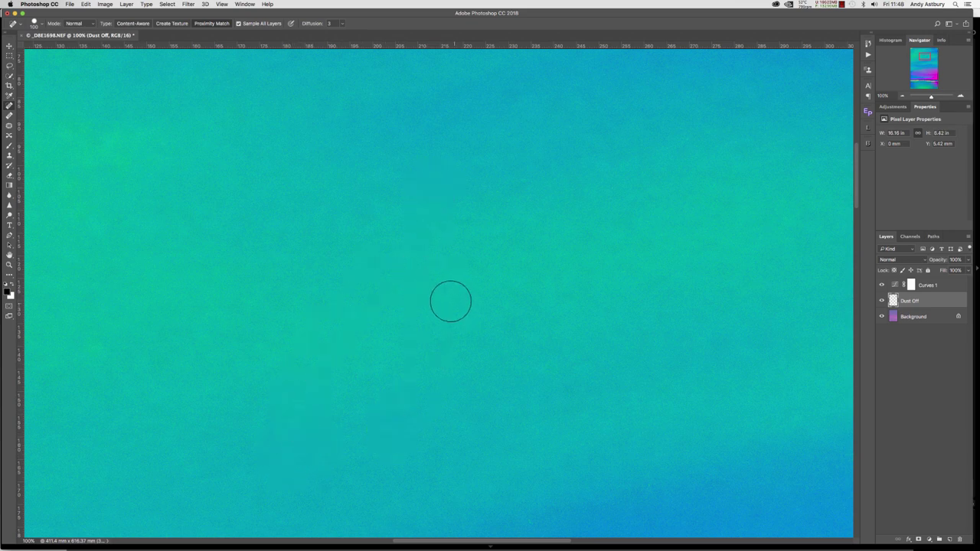
click(501, 311)
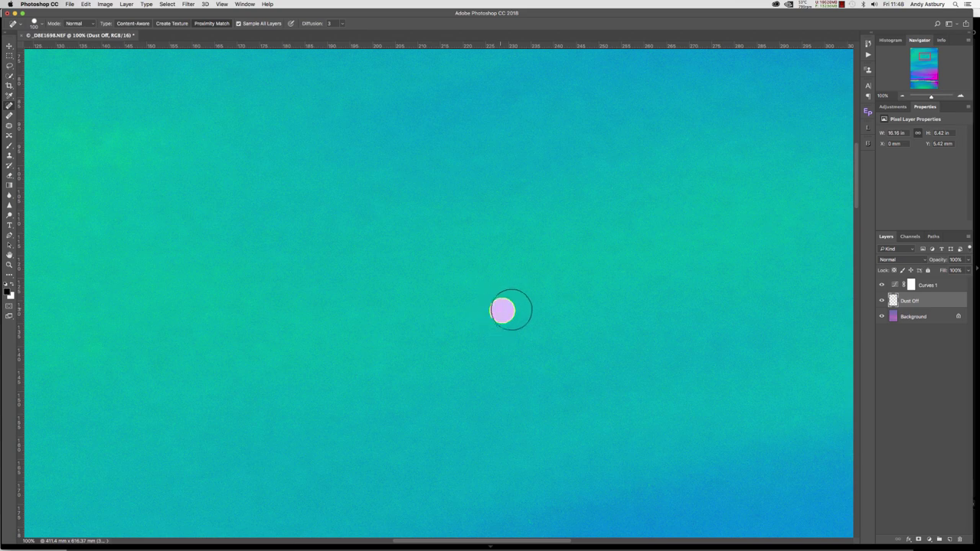
click(100, 138)
drag(70, 188, 78, 197)
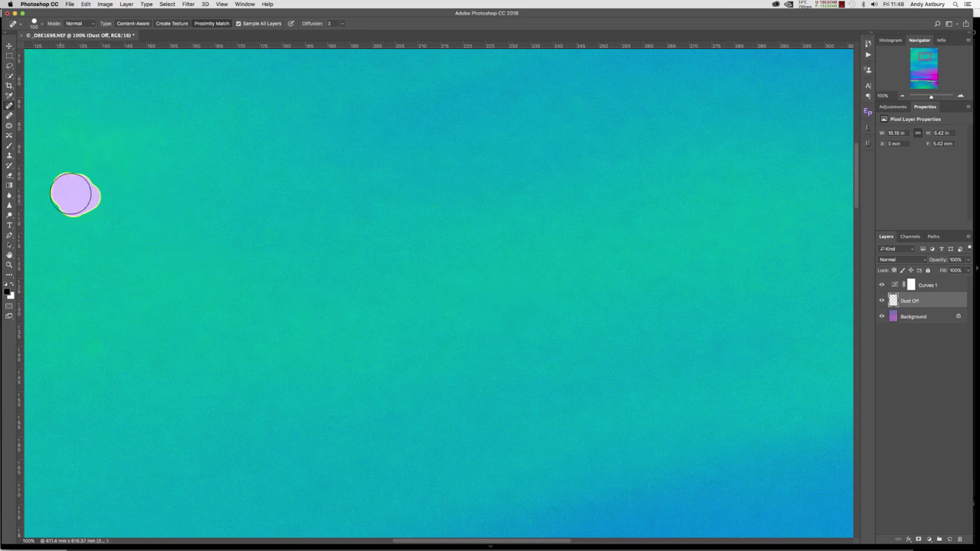
click(365, 209)
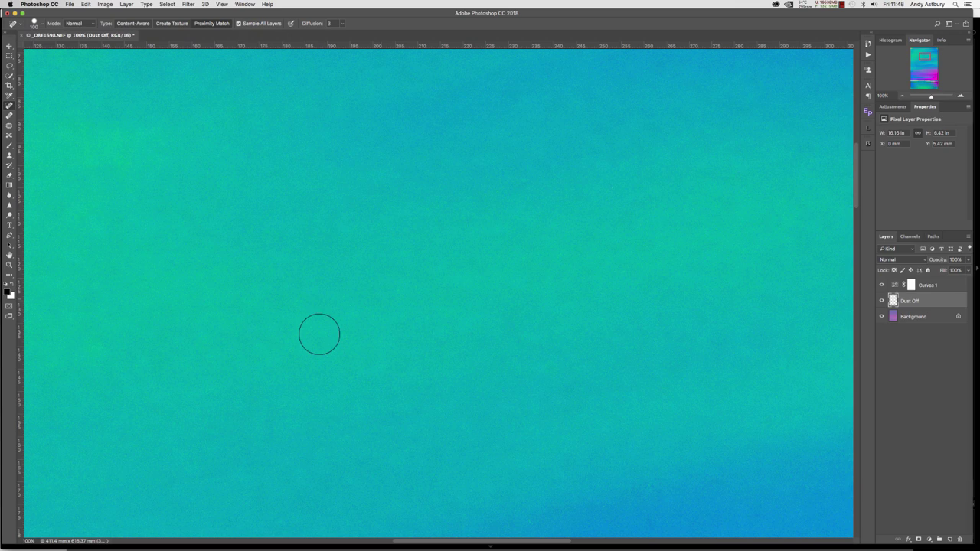
Step: Scroll left and heal more spots, including an elongated dust mark
scroll(243, 344, left, 5)
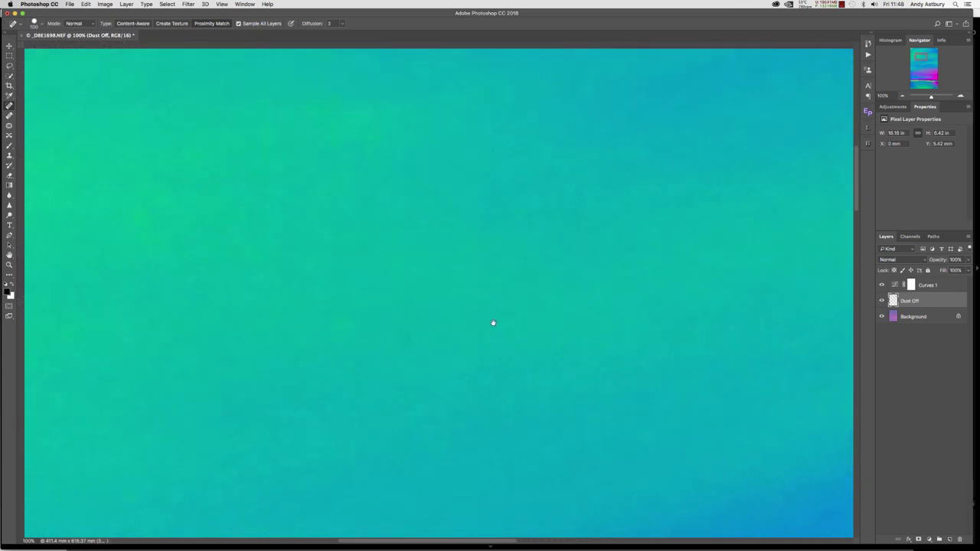
click(638, 398)
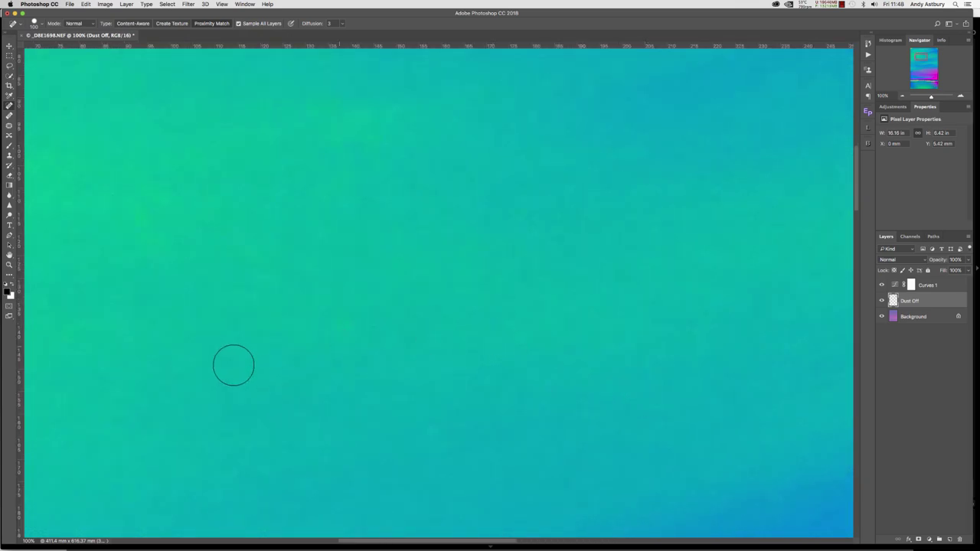
click(72, 333)
drag(145, 220, 160, 243)
click(164, 197)
click(255, 214)
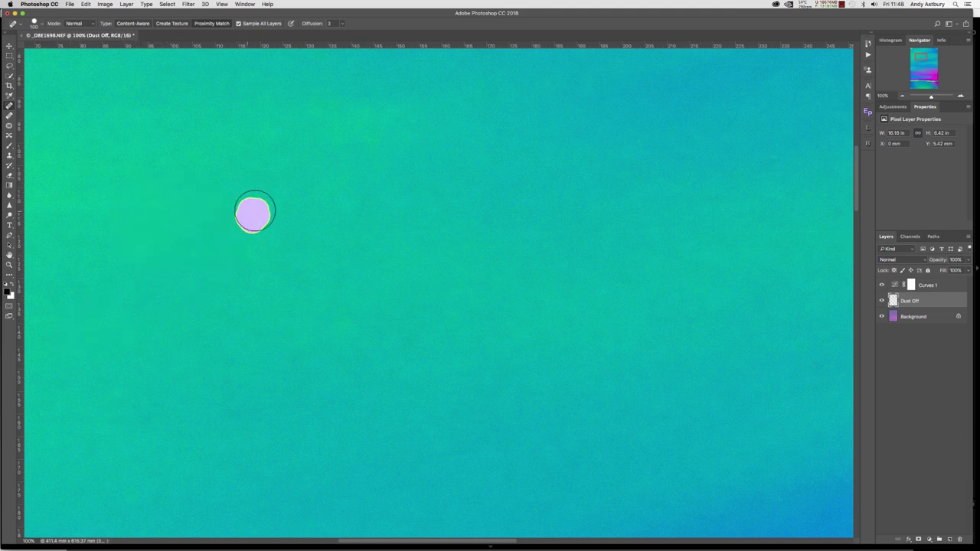
click(337, 198)
click(346, 327)
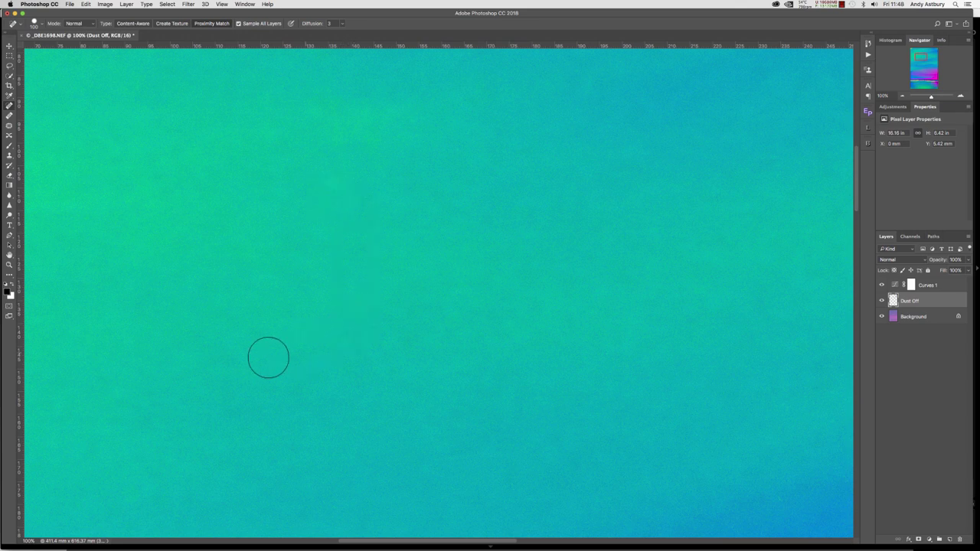
Step: Heal a spot by the left edge, a short streak near the bottom, and spots lower down
scroll(420, 350, left, 5)
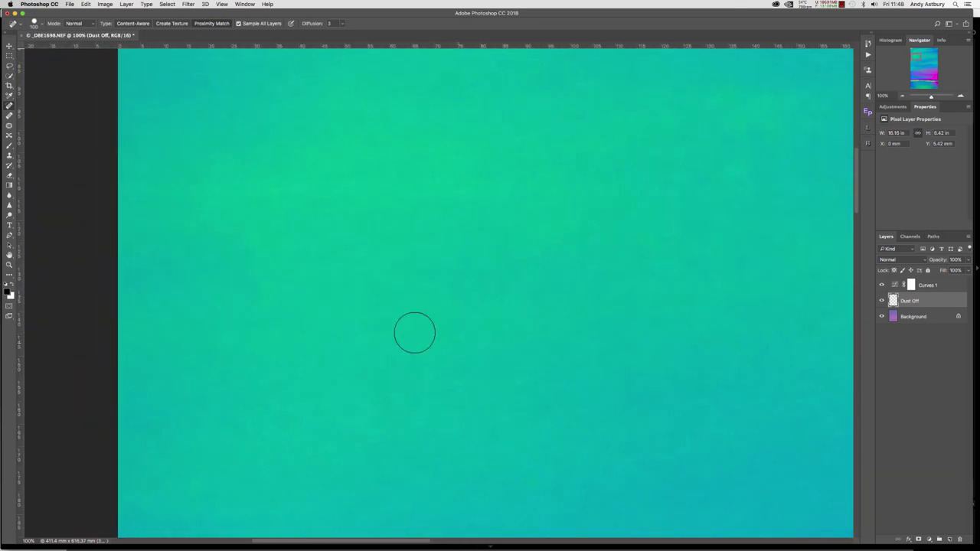
click(262, 288)
drag(191, 487, 226, 478)
scroll(456, 458, down, 5)
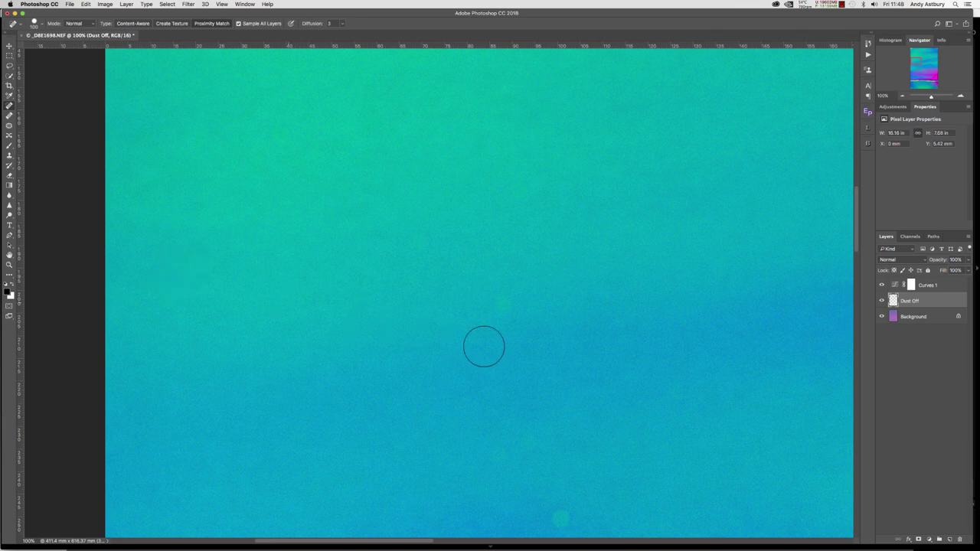
click(502, 307)
click(536, 308)
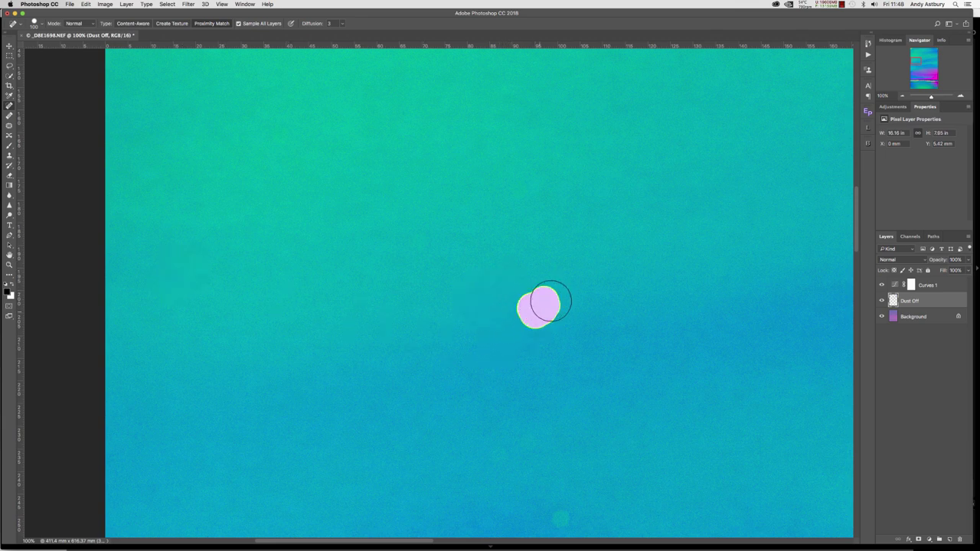
click(530, 440)
click(490, 462)
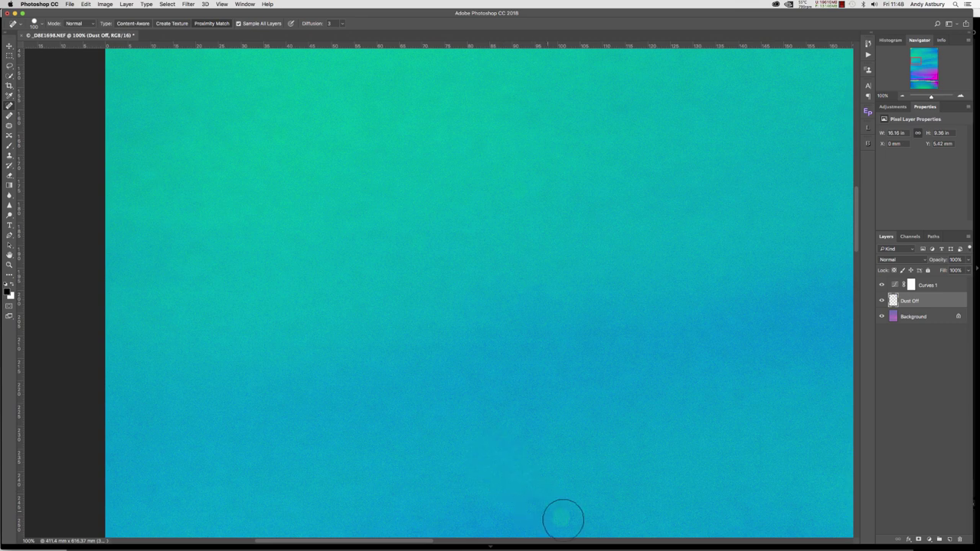
click(563, 521)
Step: Heal more dust spots on the right side and above the purple band
key(super+r)
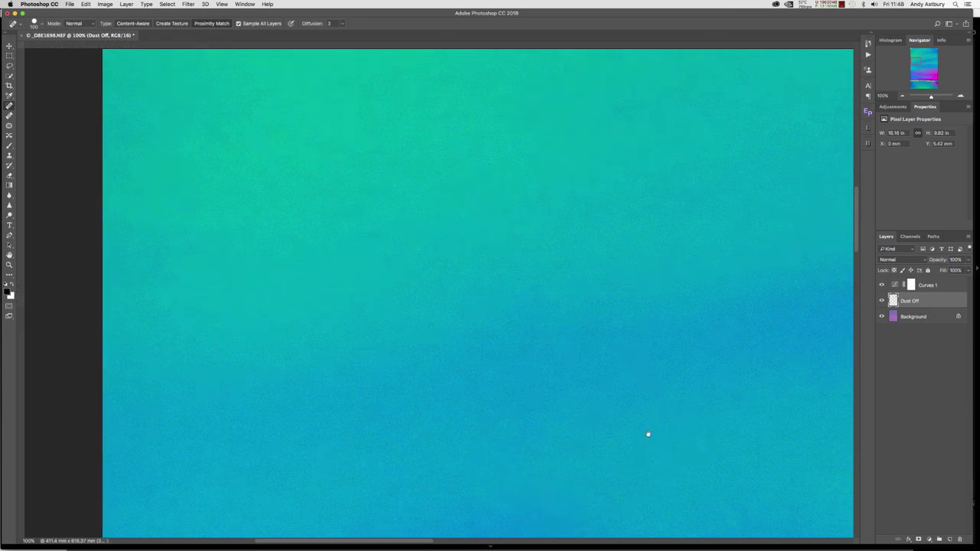
drag(647, 434, 350, 436)
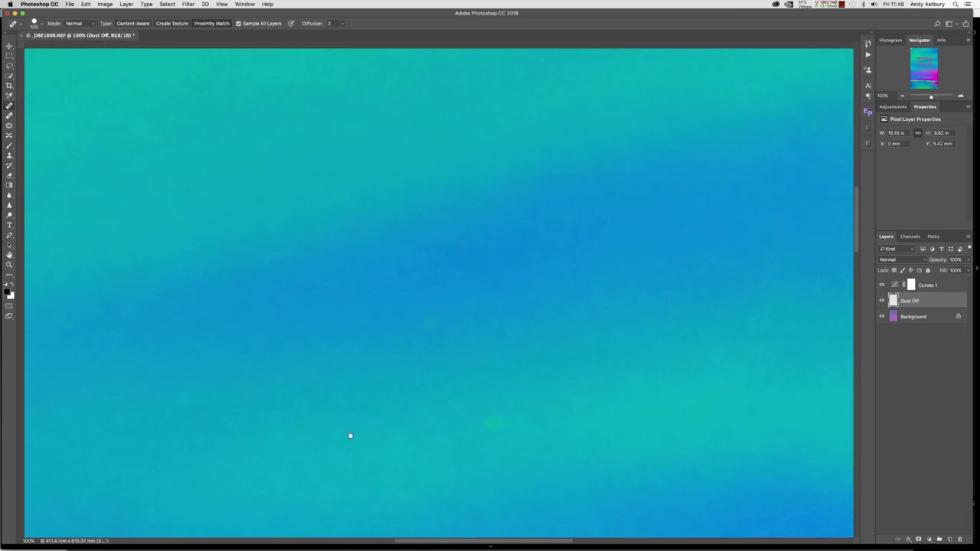
click(446, 427)
drag(667, 403, 508, 266)
key(super+r)
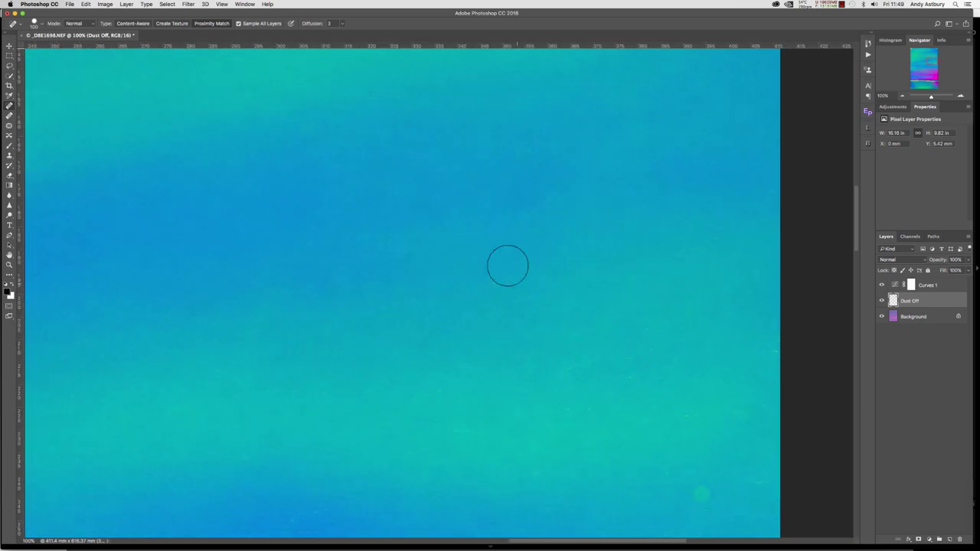
click(684, 420)
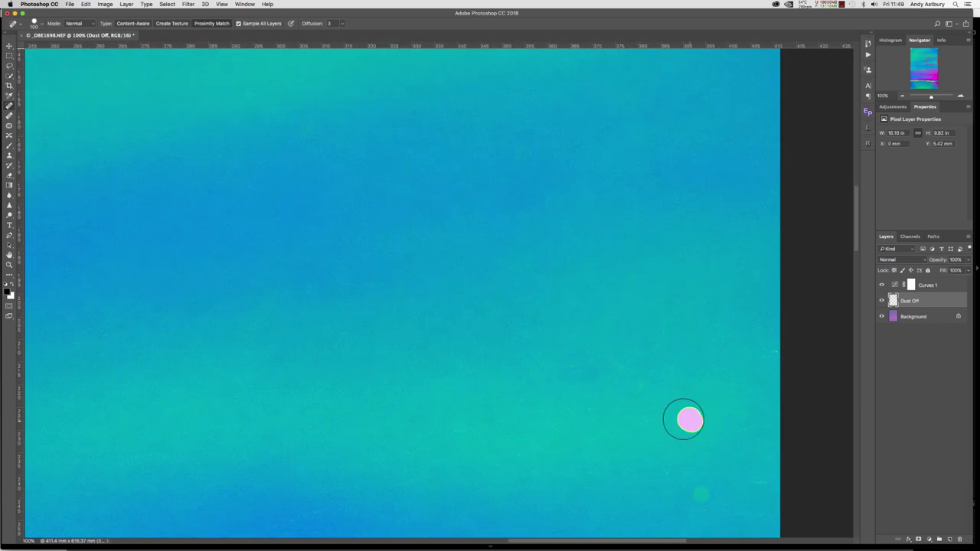
click(702, 493)
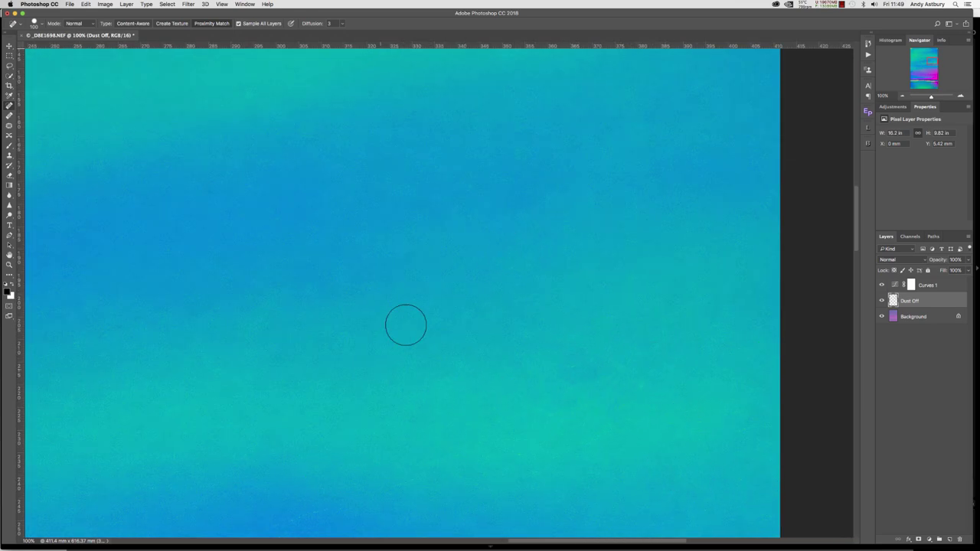
scroll(494, 388, down, 5)
click(758, 277)
click(369, 395)
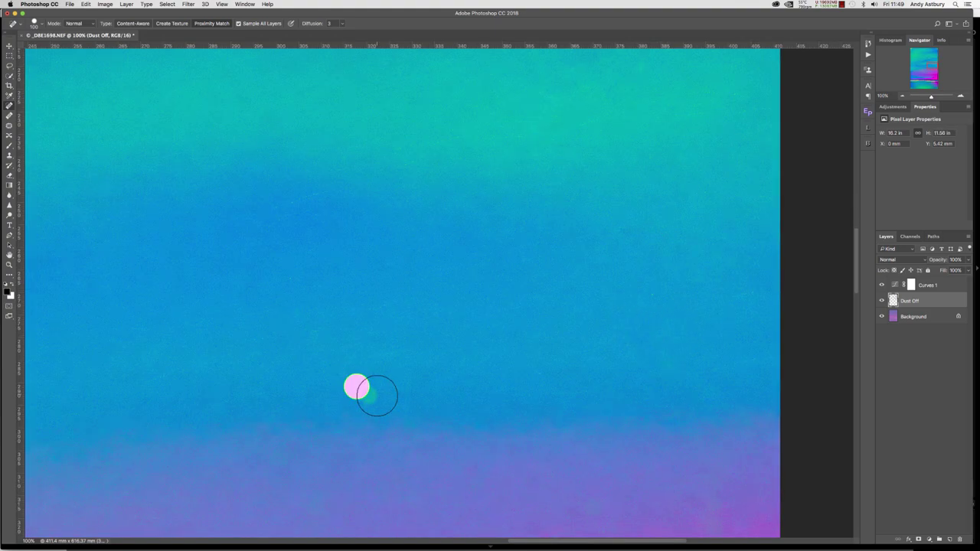
drag(728, 360, 757, 359)
Step: Heal the remaining dust spots in the sky and the purple area
scroll(625, 331, left, 20)
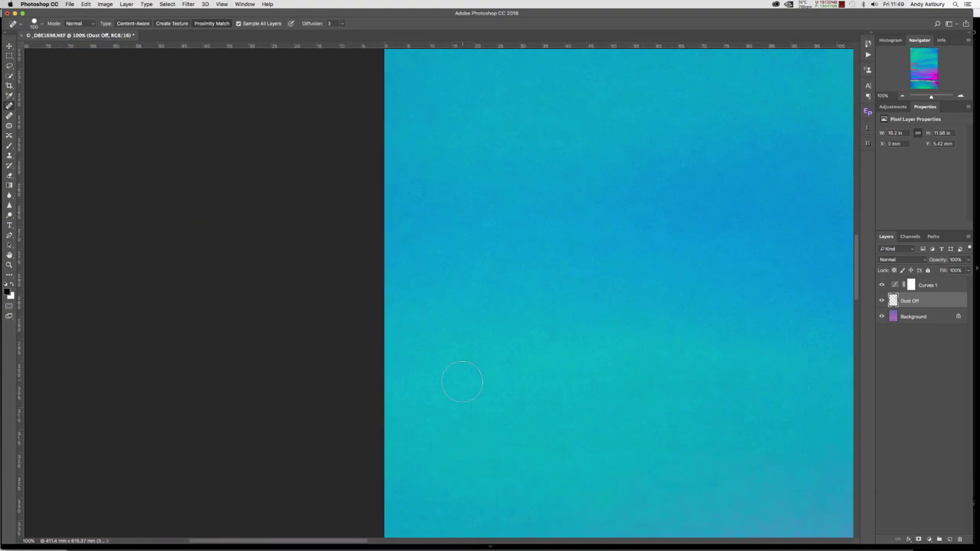
scroll(462, 381, down, 5)
click(479, 309)
scroll(575, 392, right, 15)
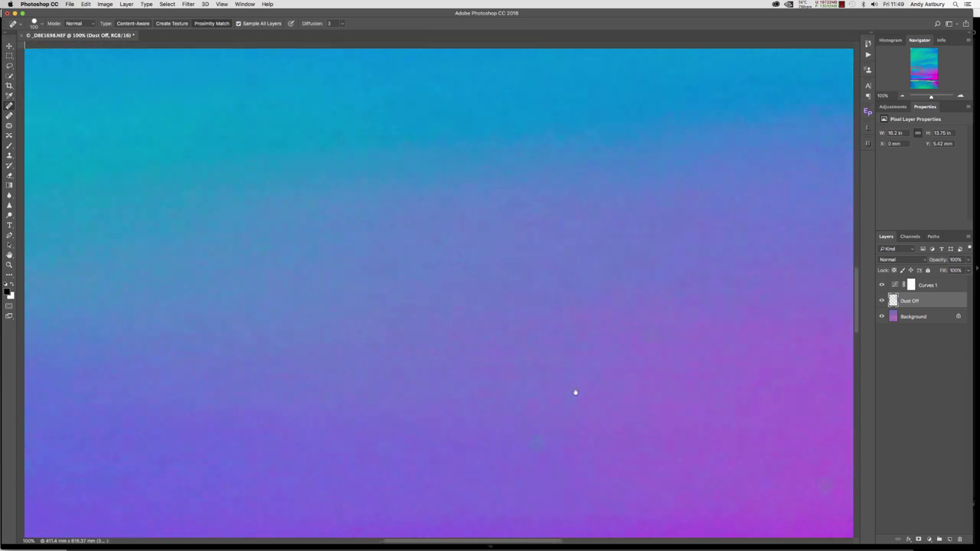
click(390, 227)
scroll(390, 226, down, 5)
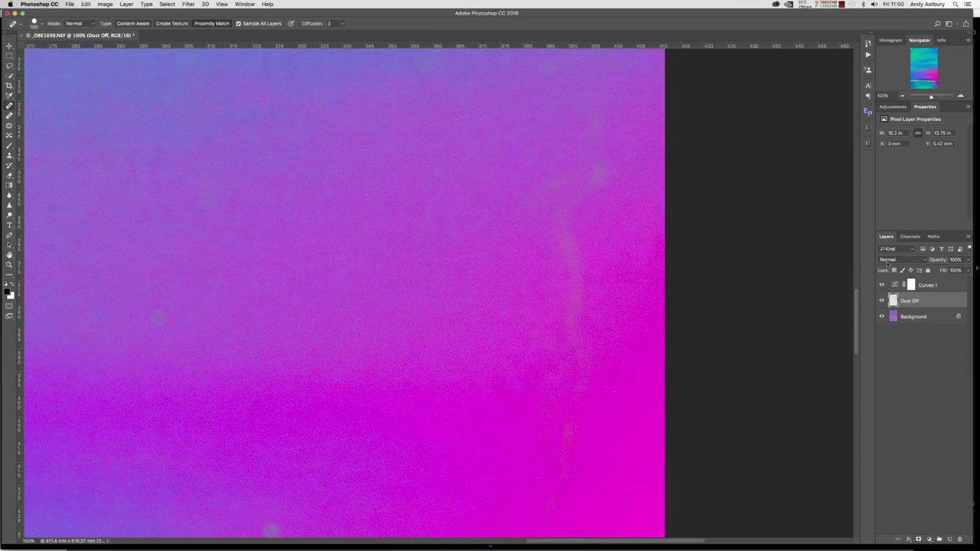
Step: Raise the Curves 1 top point so the remaining dust stands out more
click(911, 284)
drag(943, 176, 943, 153)
Step: Reselect the Dust Off layer and heal along the faint dust streak
click(909, 301)
drag(572, 234, 568, 320)
drag(558, 420, 541, 503)
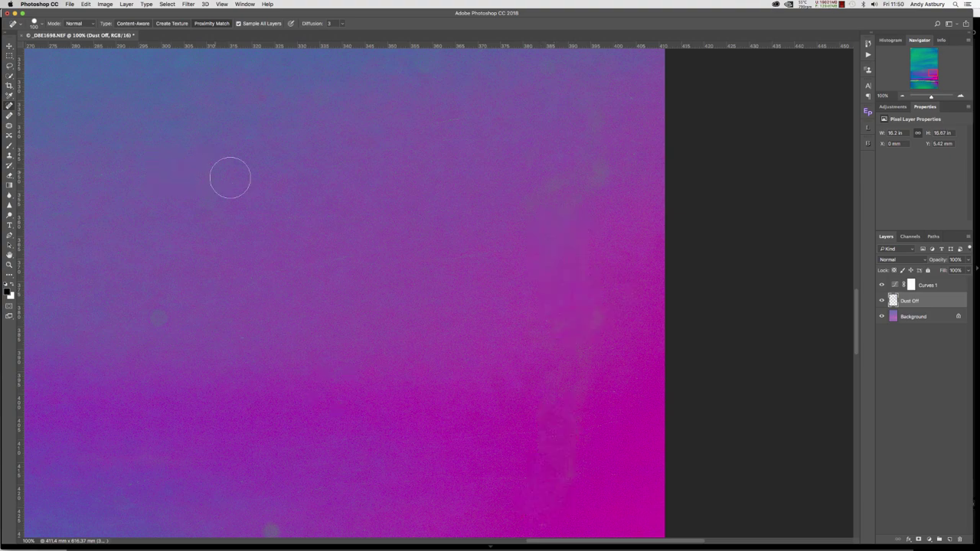
scroll(431, 435, left, 10)
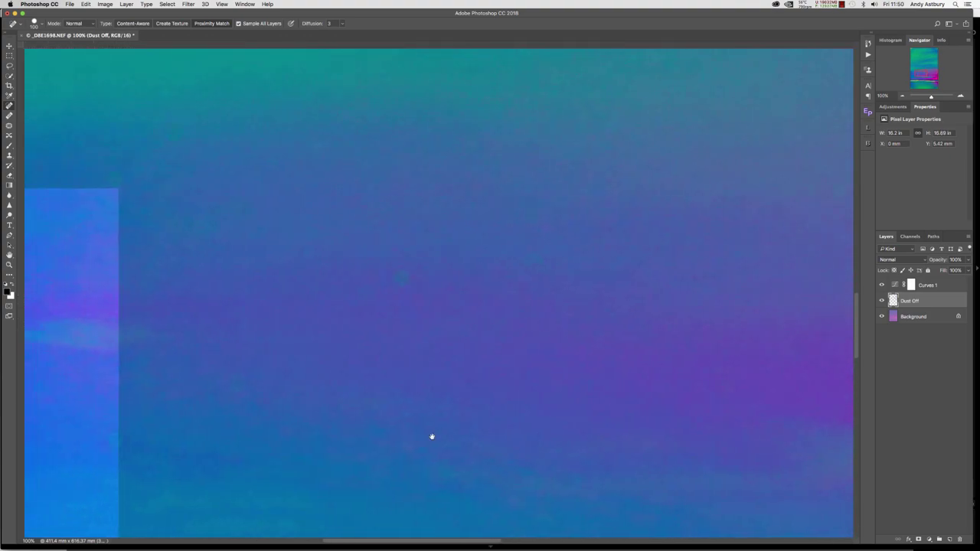
Step: Heal a dust spot in the sky and two spots just below the horizon
click(367, 428)
scroll(488, 219, right, 10)
scroll(488, 219, up, 5)
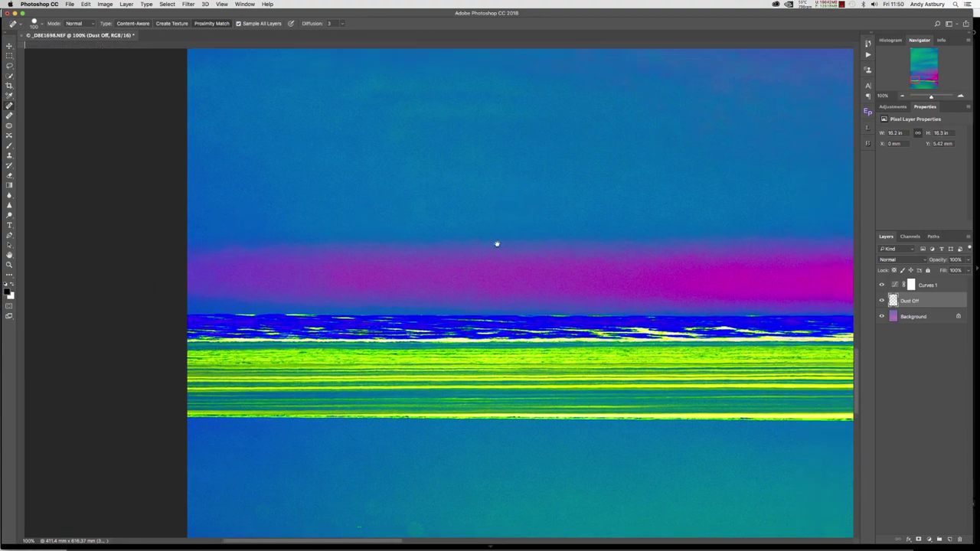
scroll(612, 355, right, 5)
scroll(707, 286, down, 10)
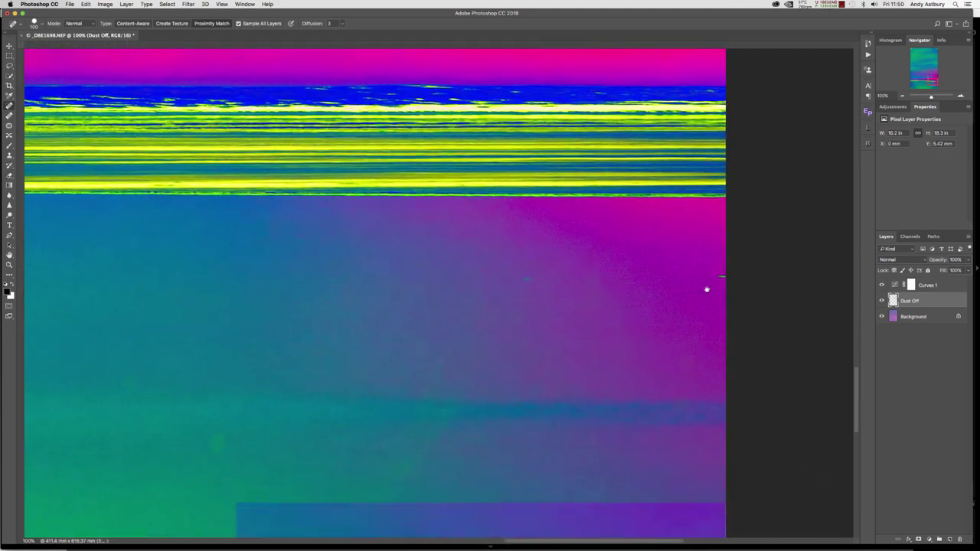
drag(330, 350, 401, 332)
click(438, 404)
scroll(586, 372, left, 5)
click(540, 431)
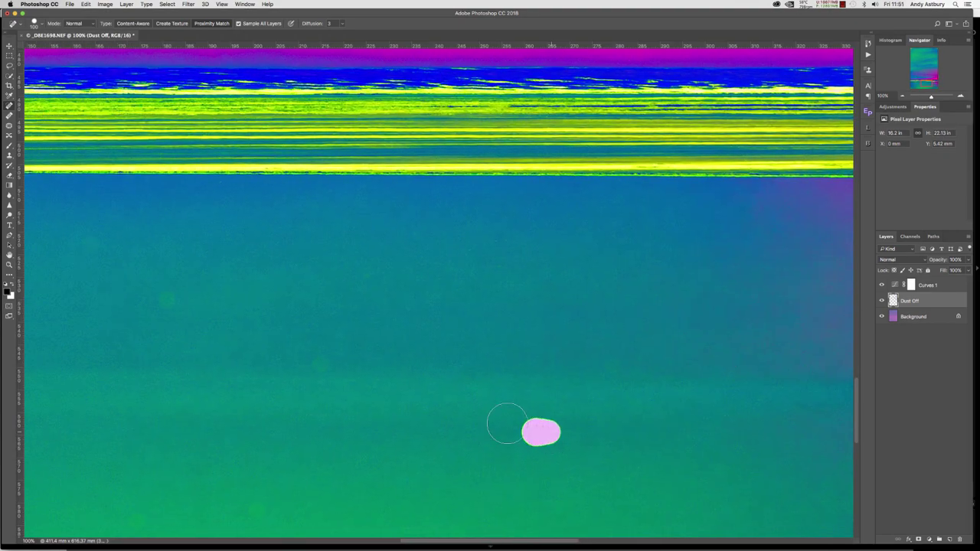
Step: Heal a dust spot near the image's left edge and three more in the green sky
scroll(632, 265, left, 5)
scroll(633, 264, down, 1)
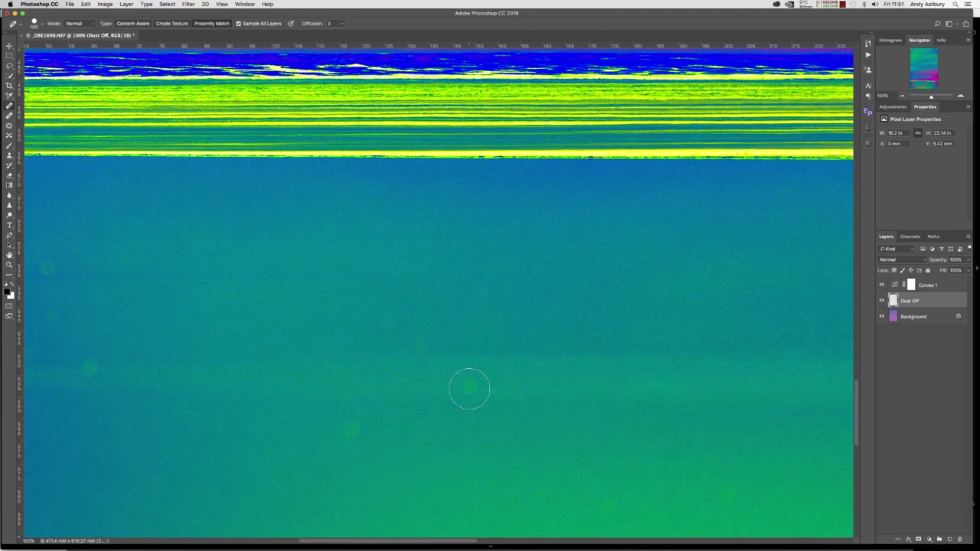
scroll(382, 325, left, 5)
click(352, 235)
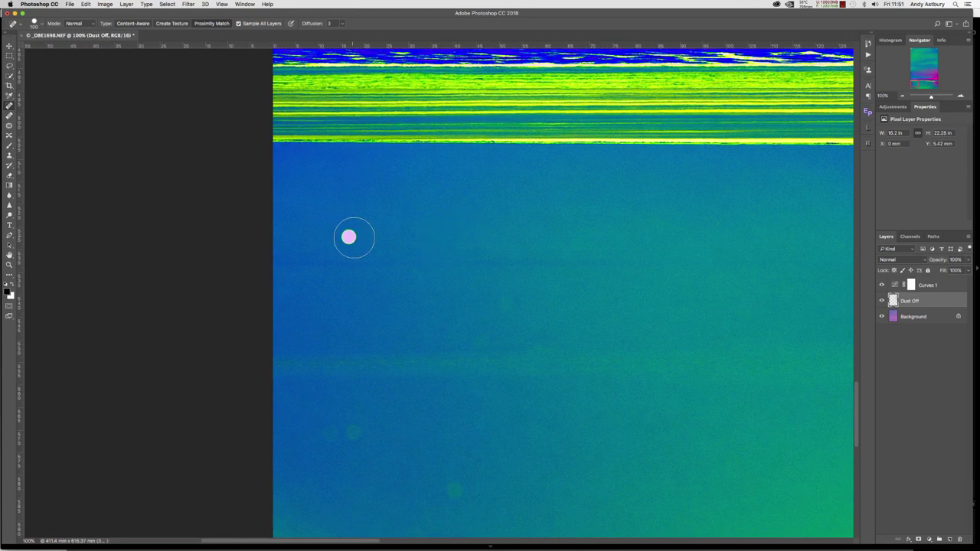
scroll(406, 394, down, 10)
scroll(587, 317, right, 5)
scroll(586, 317, up, 2)
click(571, 326)
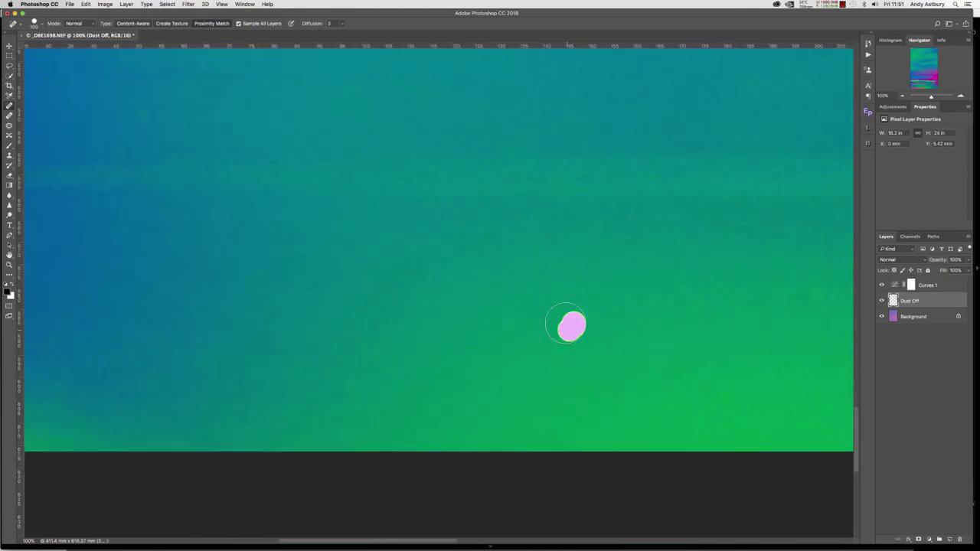
click(428, 322)
click(651, 356)
Step: Heal the remaining dust specks in the lower teal-green sky on the right
scroll(409, 372, right, 5)
scroll(408, 373, up, 1)
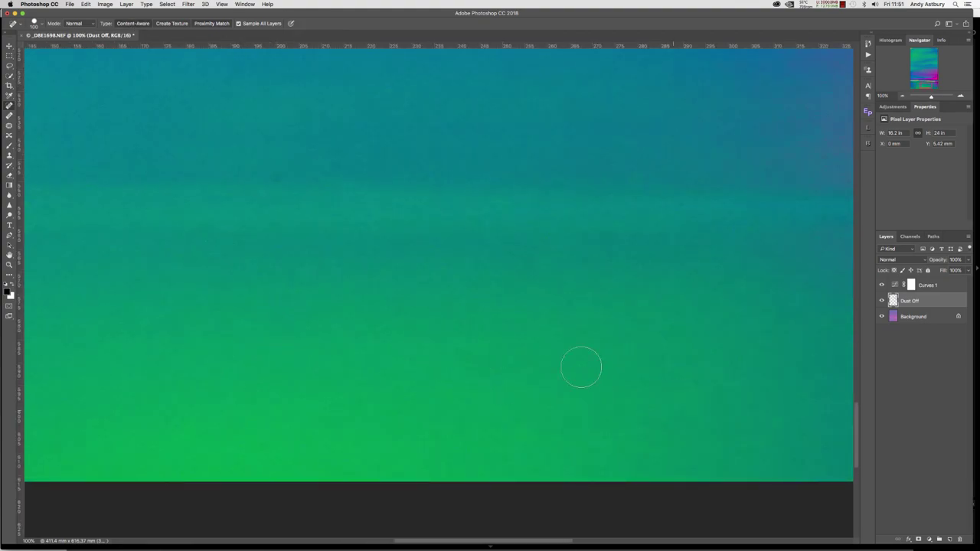
scroll(580, 365, right, 5)
scroll(580, 365, up, 3)
scroll(441, 385, right, 5)
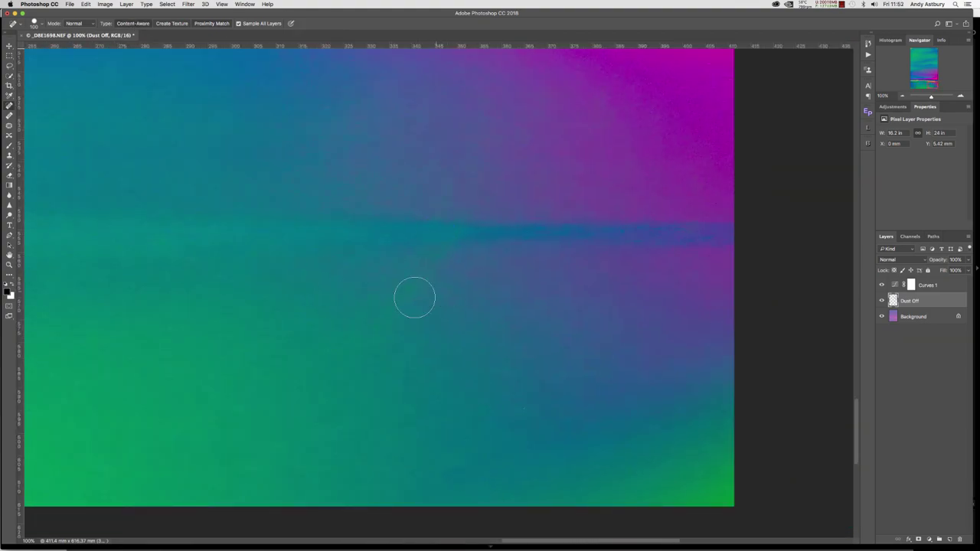
drag(707, 420, 701, 444)
click(489, 406)
click(457, 474)
Step: Apply the 'dustoff highlight' preset to Curves 1, then reselect the Dust Off layer
click(894, 285)
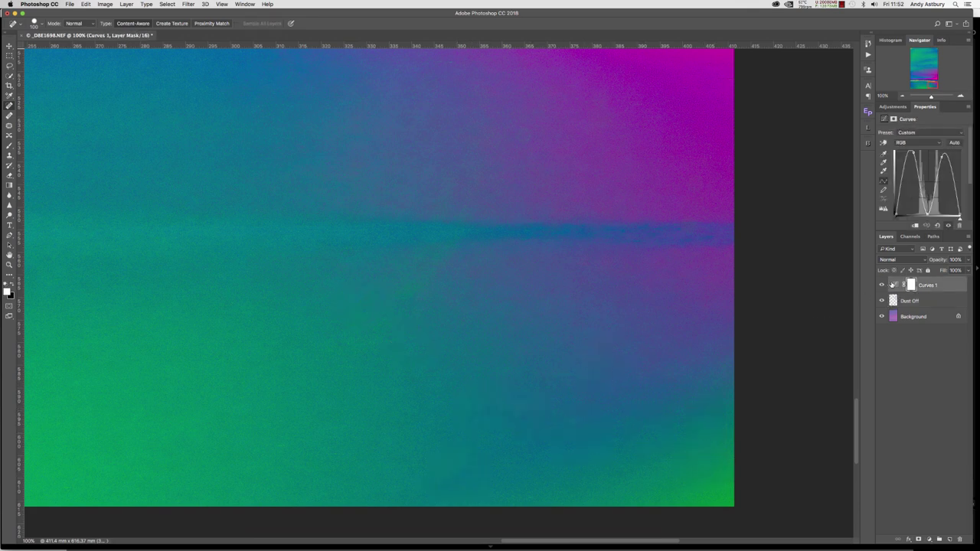
click(918, 133)
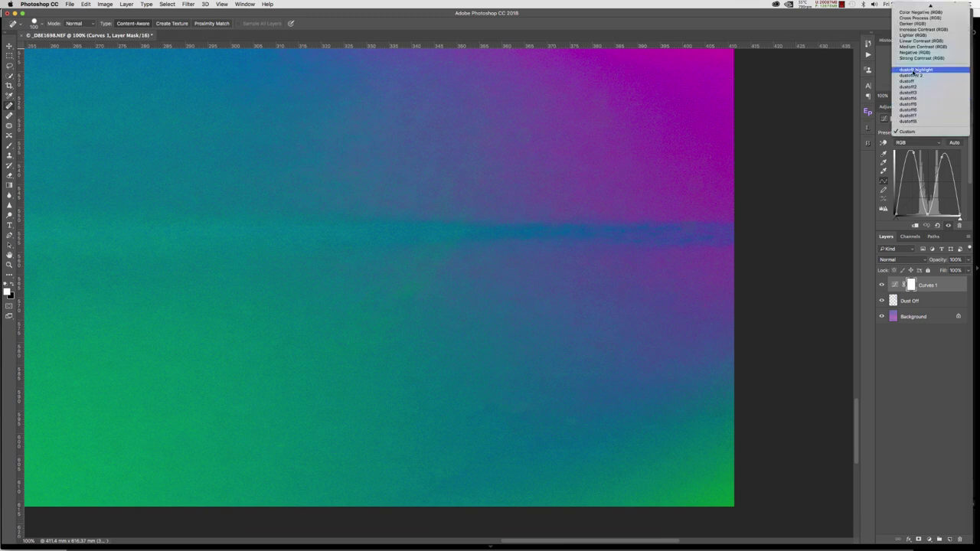
click(912, 70)
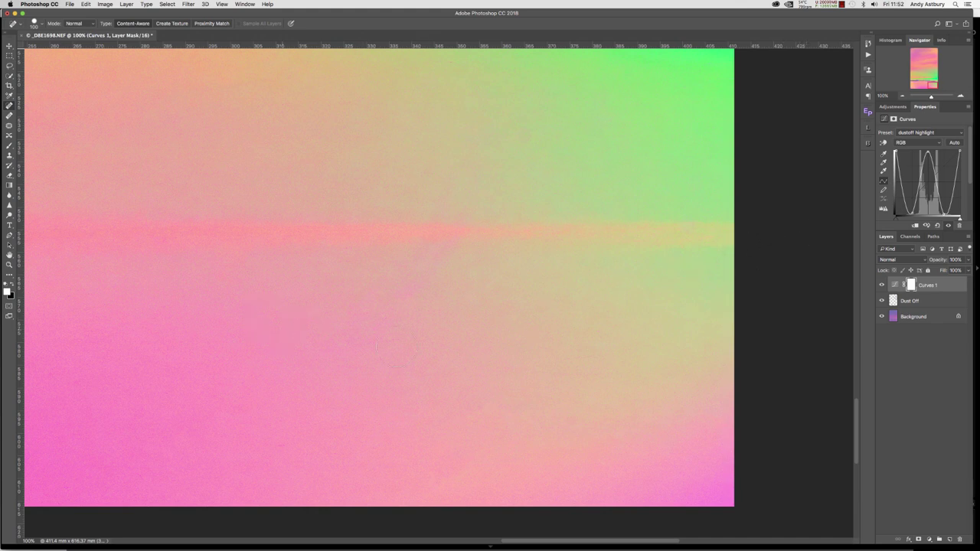
click(911, 301)
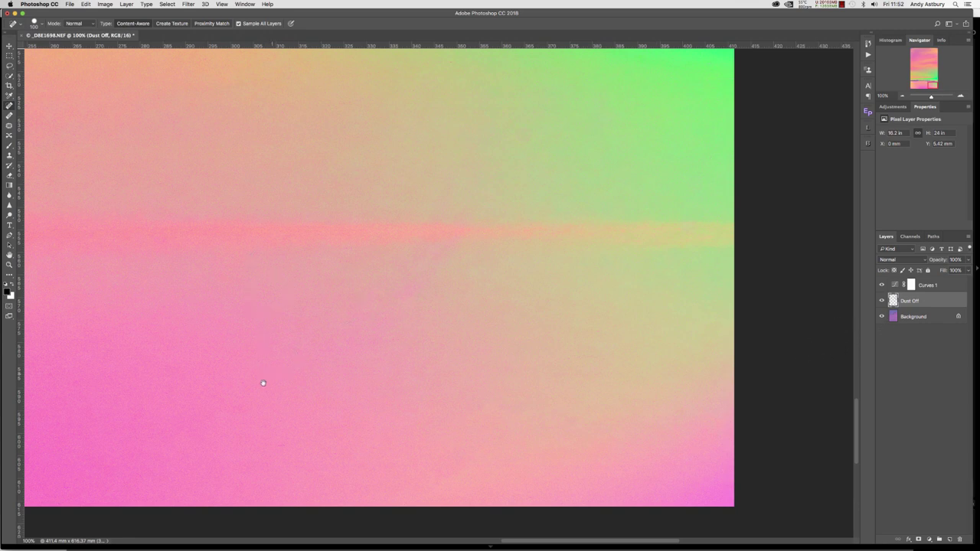
Step: Heal three dust spots in the green sky just beneath the horizon band
scroll(210, 395, left, 10)
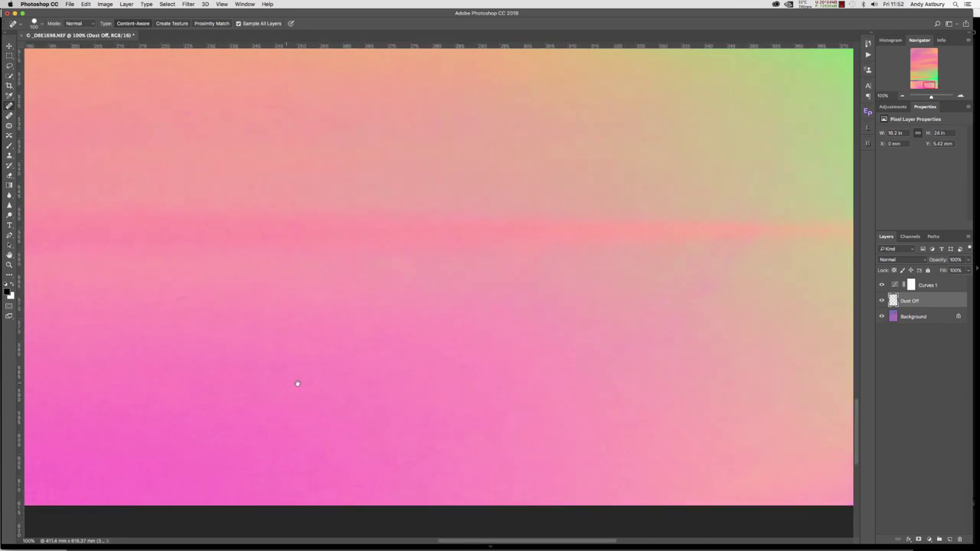
scroll(473, 379, left, 6)
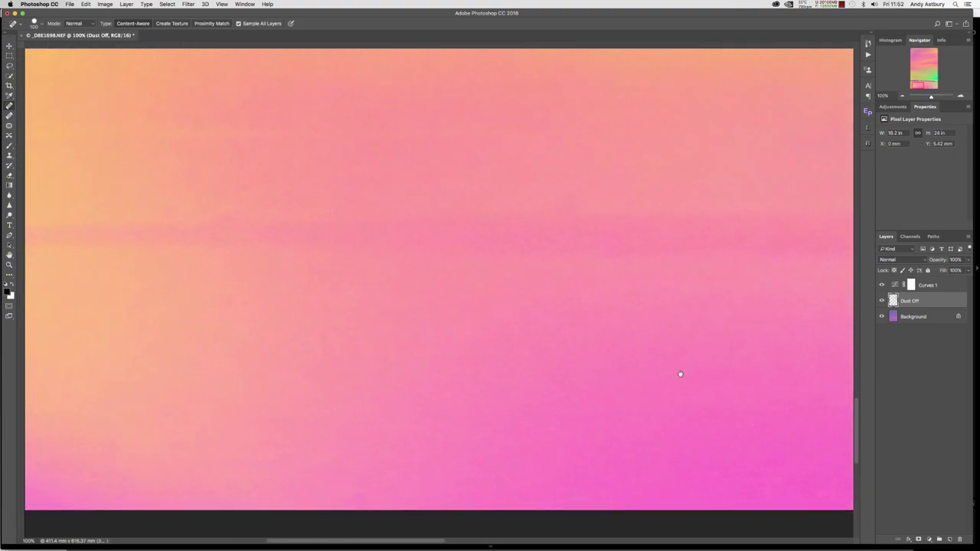
scroll(294, 380, left, 5)
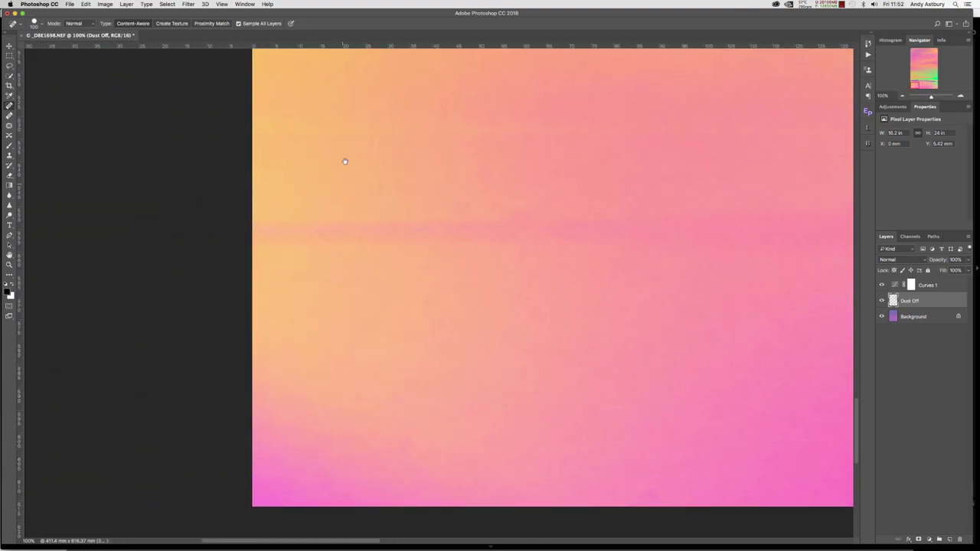
scroll(355, 213, up, 5)
scroll(536, 367, right, 2)
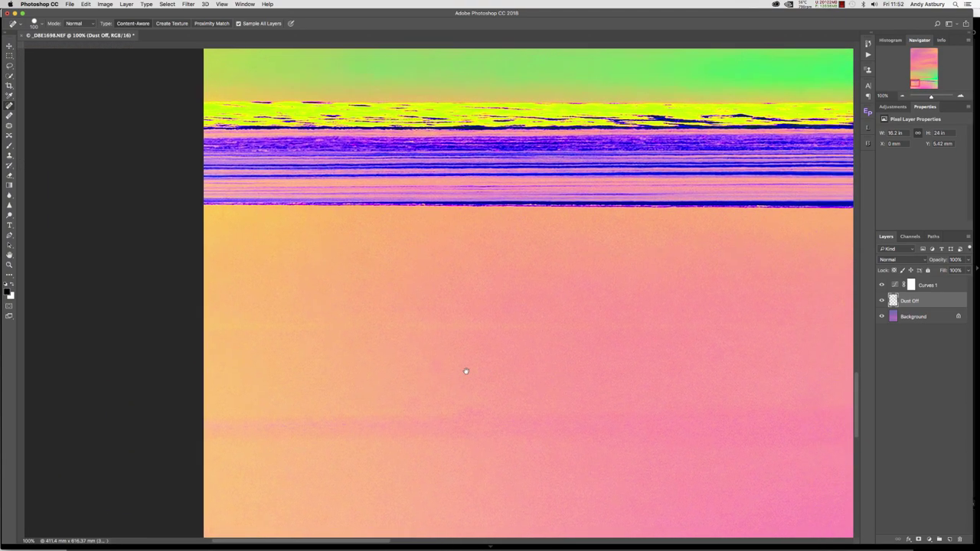
scroll(465, 371, right, 6)
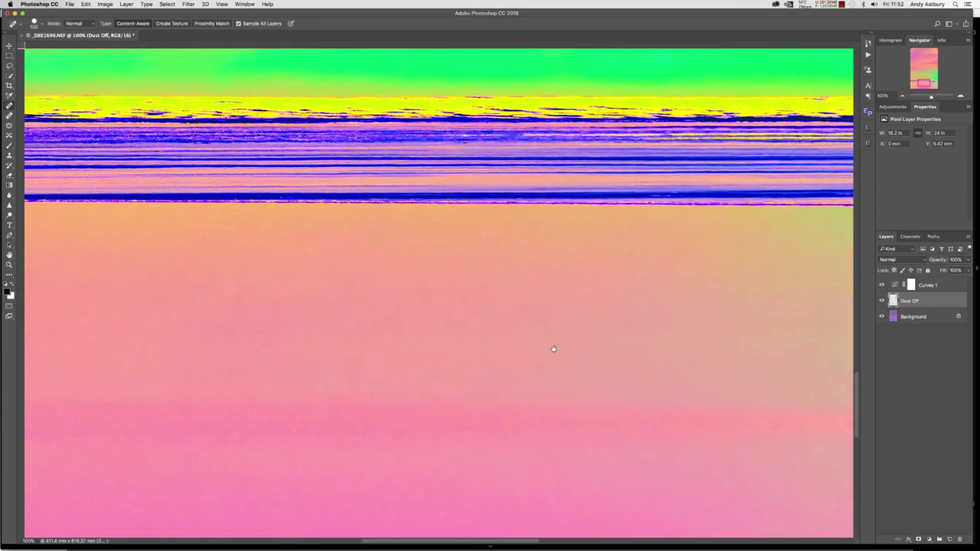
scroll(553, 349, right, 3)
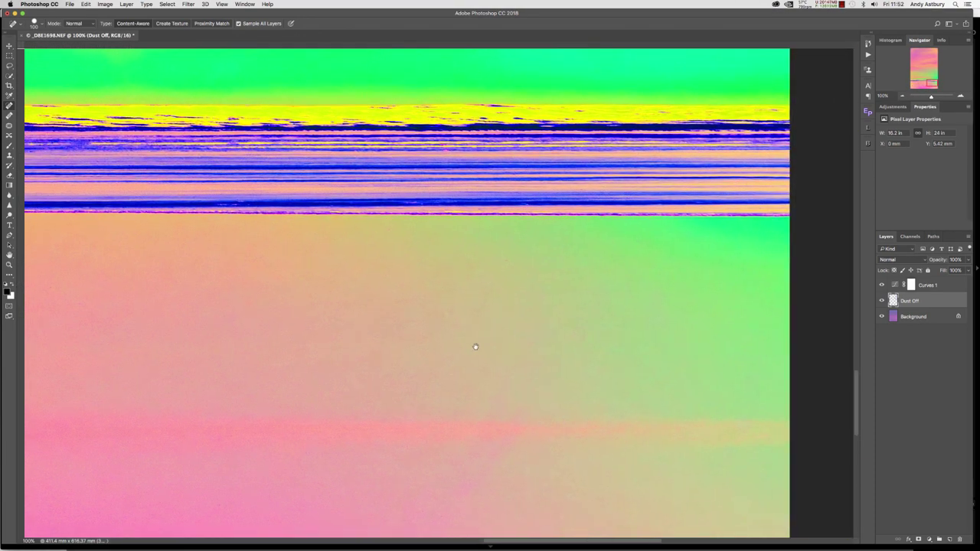
scroll(475, 347, right, 4)
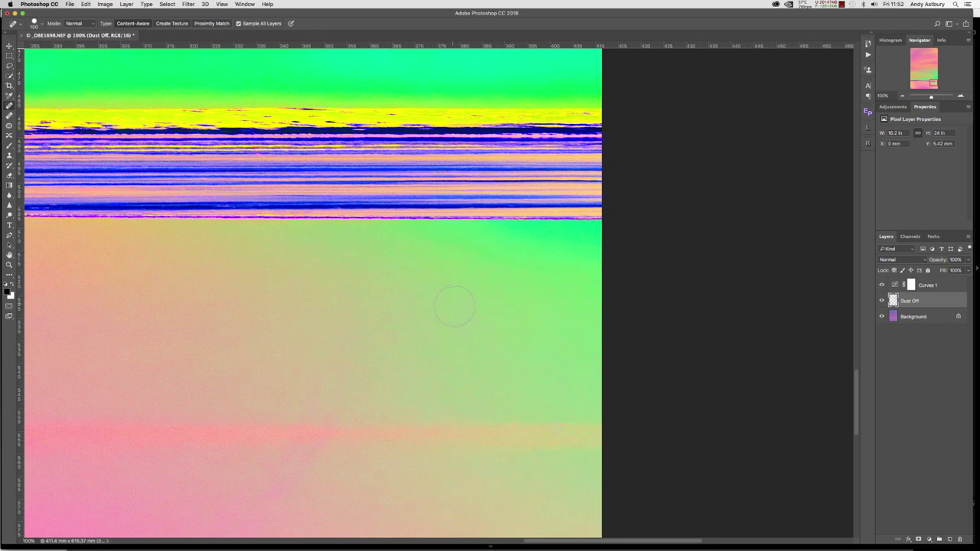
click(459, 266)
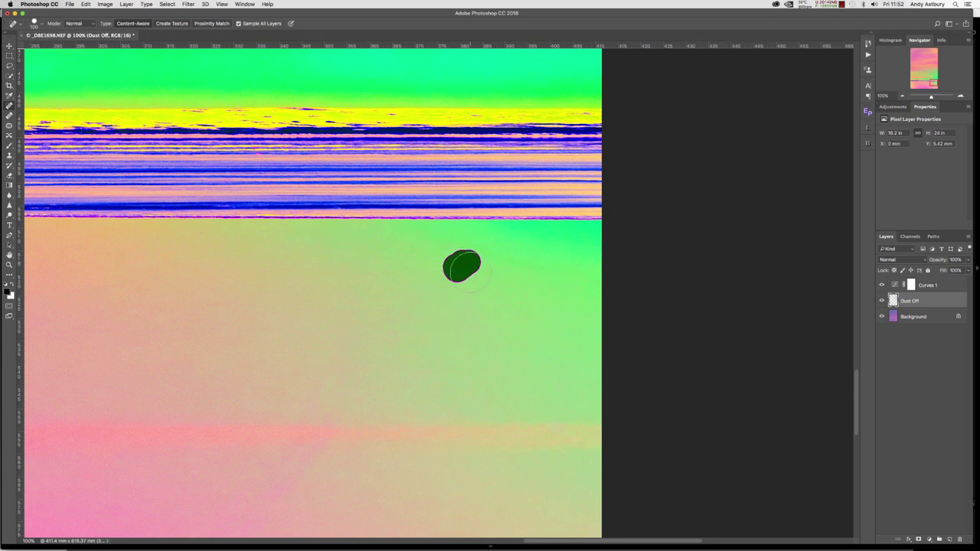
click(476, 348)
click(573, 388)
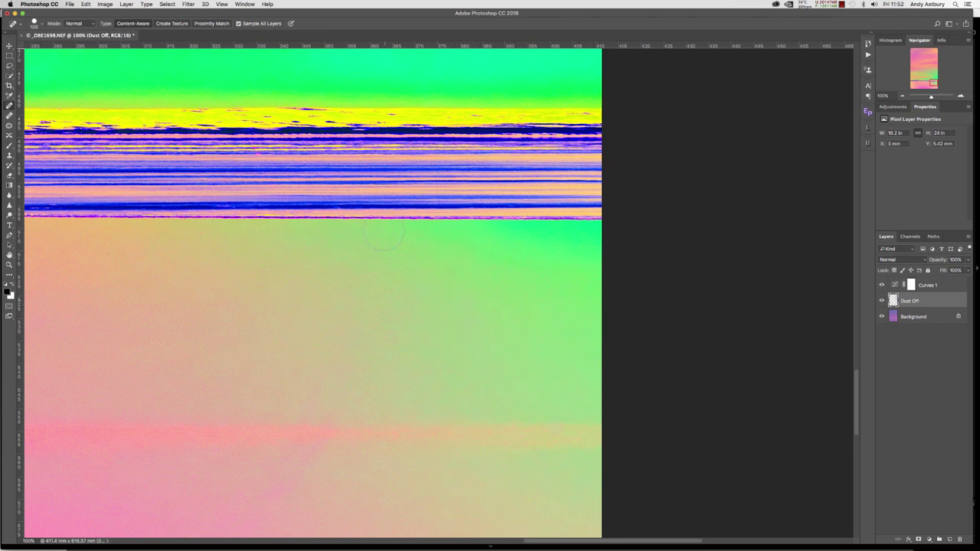
scroll(456, 104, up, 8)
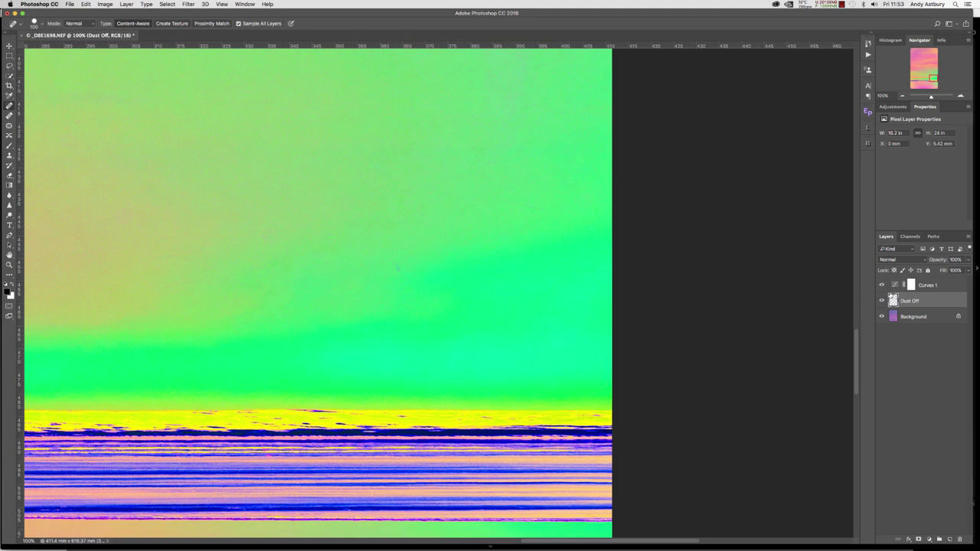
Step: Check Curves 1, then heal seven dust spots across the green sky on Dust Off
click(894, 284)
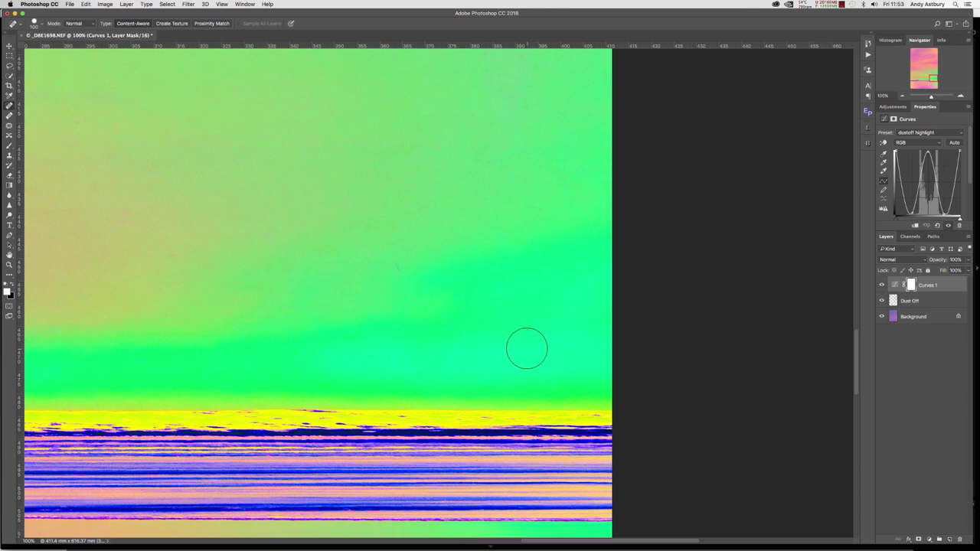
click(910, 301)
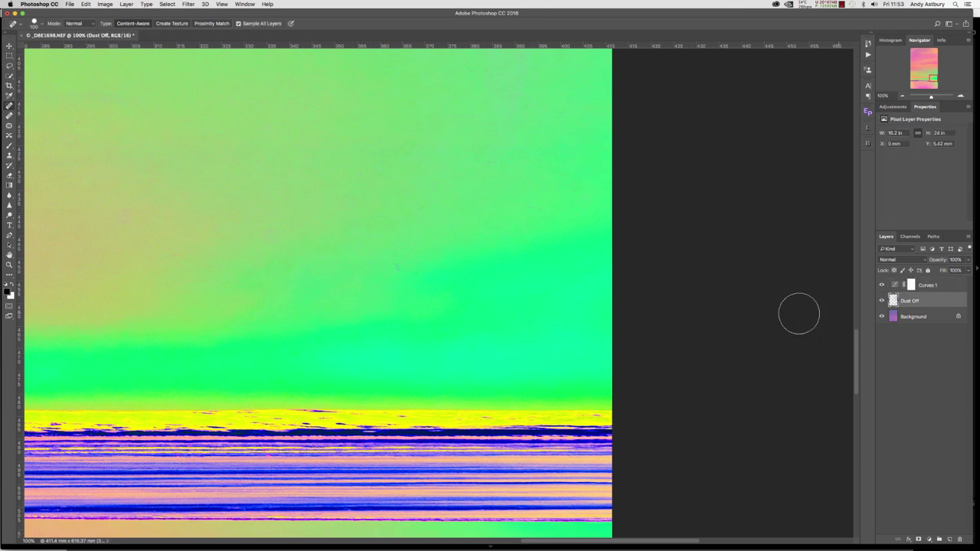
click(396, 266)
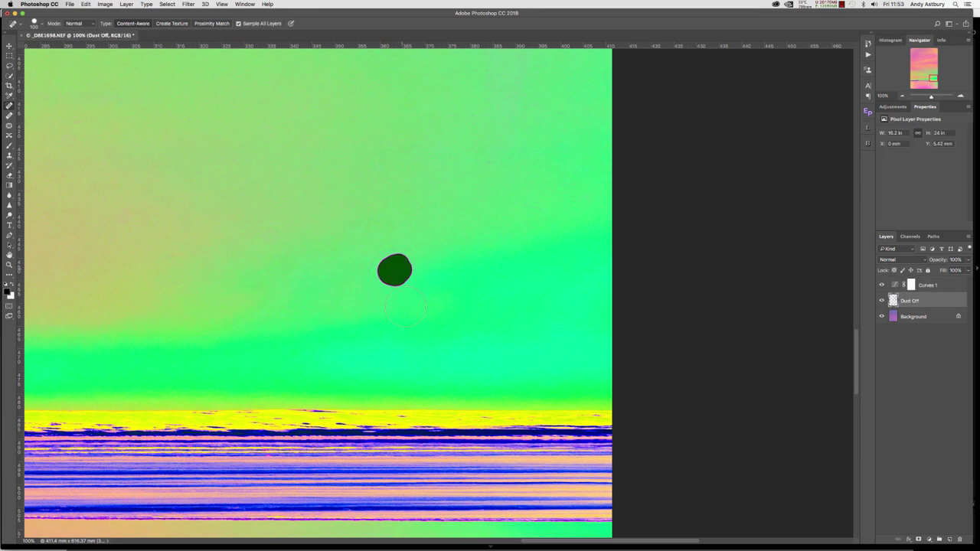
drag(545, 214, 515, 194)
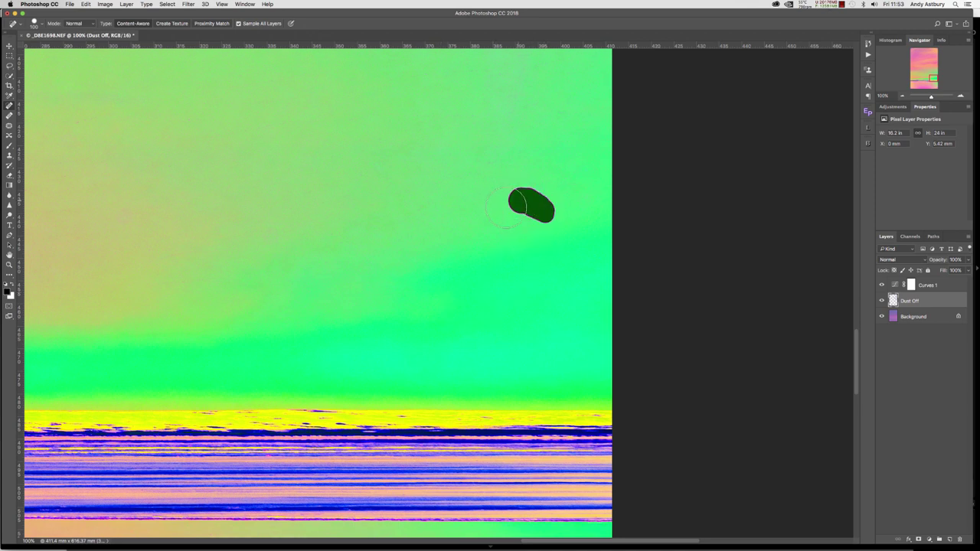
click(509, 203)
click(491, 161)
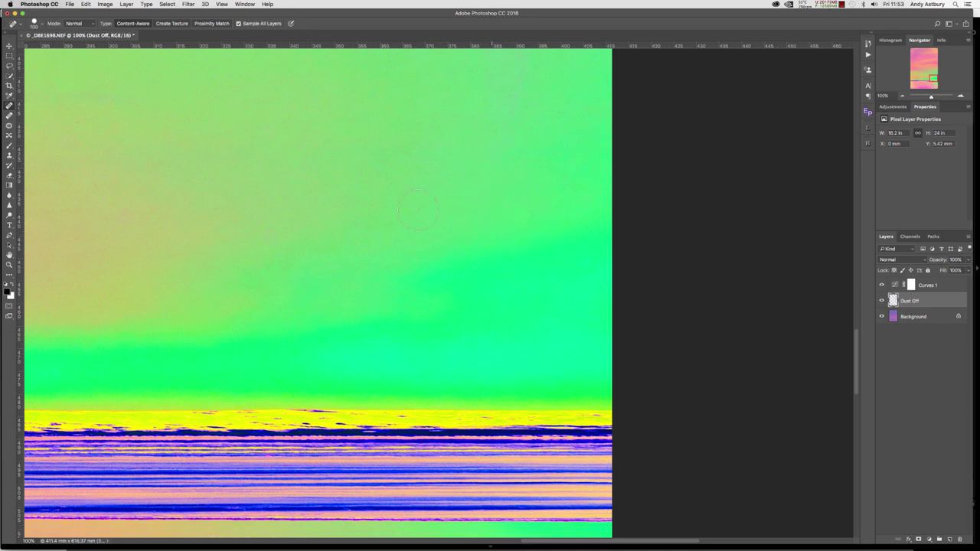
click(413, 213)
click(270, 228)
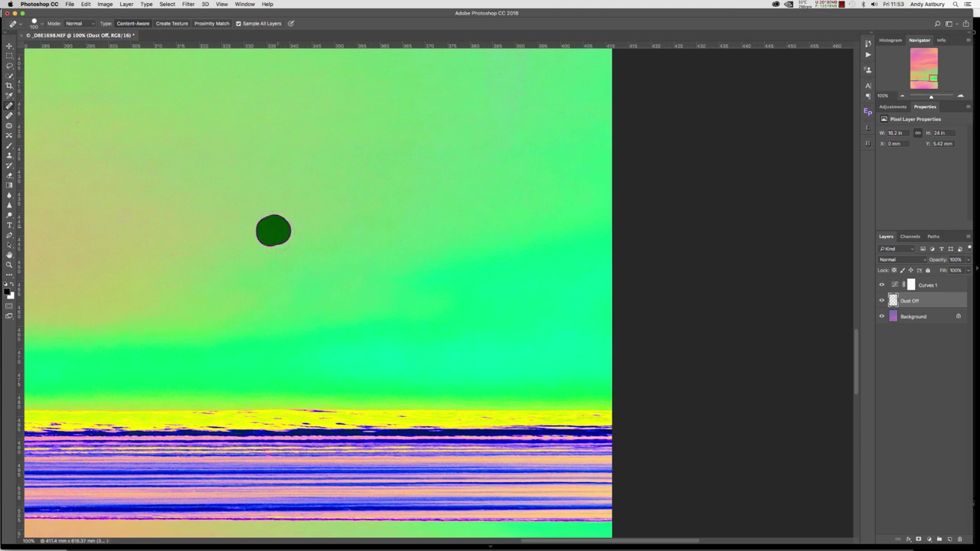
click(164, 220)
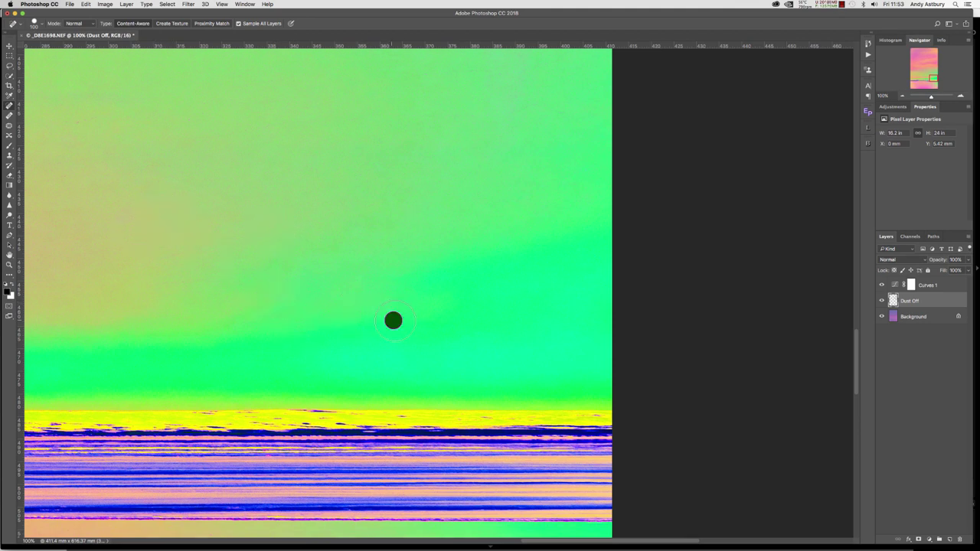
Step: Pan up to the upper-left sky and heal a dust spot there
key(super+r)
drag(415, 159, 451, 403)
key(super+r)
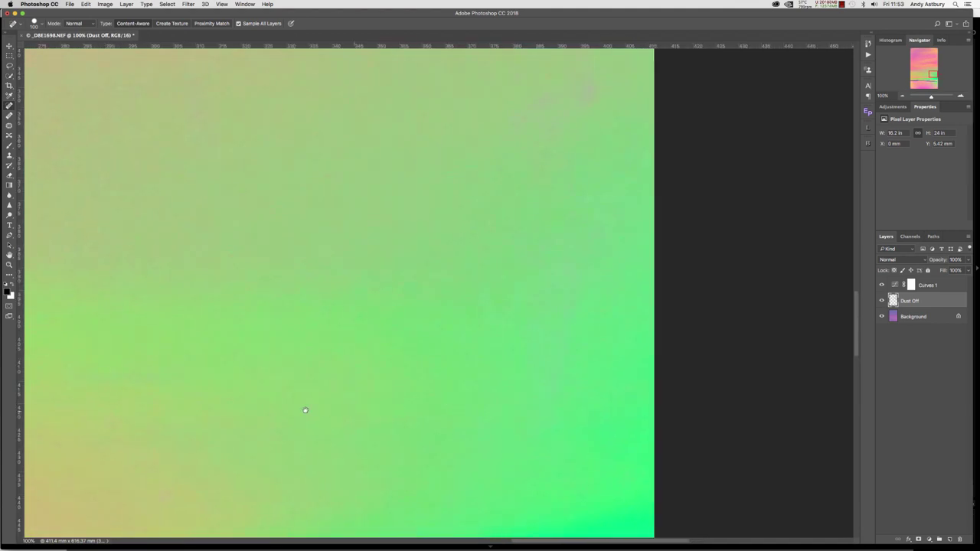
scroll(481, 232, up, 5)
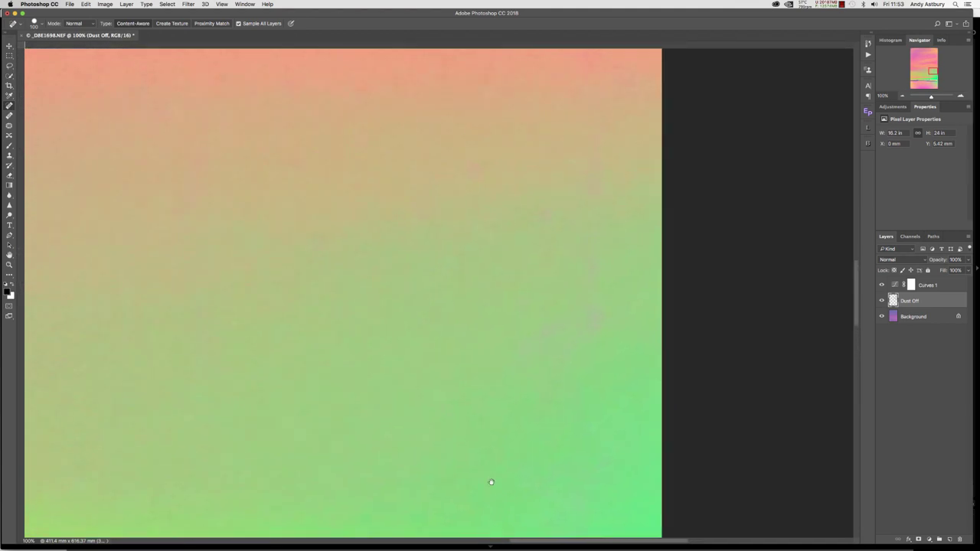
click(423, 264)
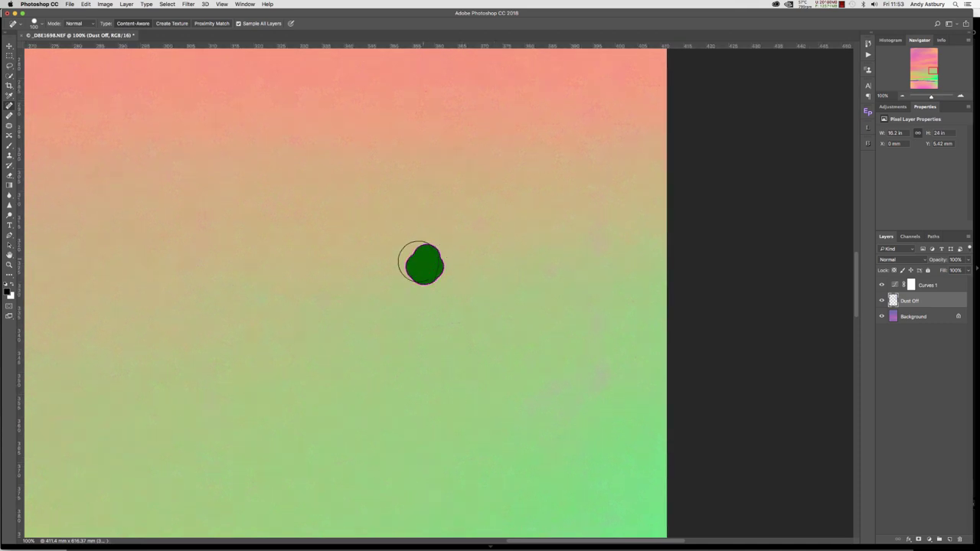
key(super+r)
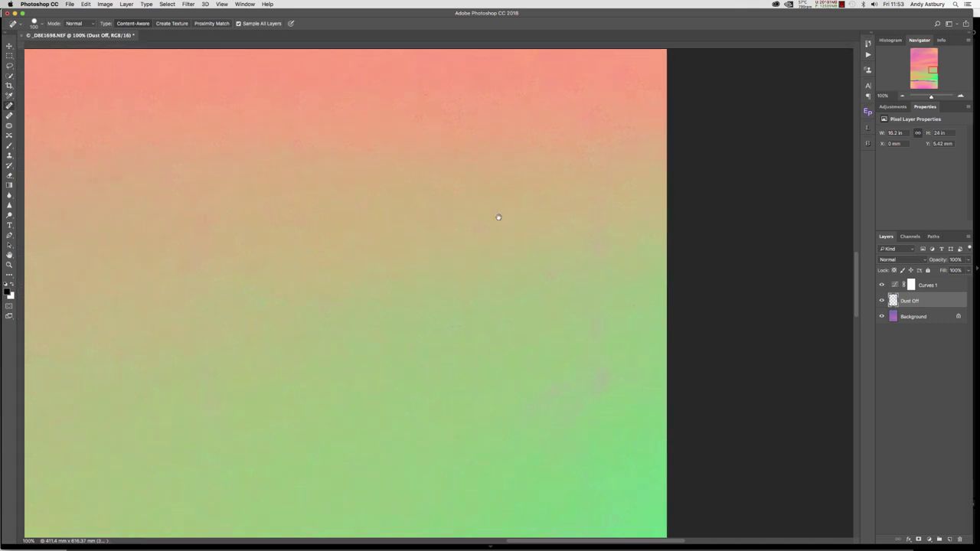
Step: Bring the orange-to-pink sky into view and heal two dust spots there
drag(498, 214, 522, 417)
scroll(512, 252, up, 8)
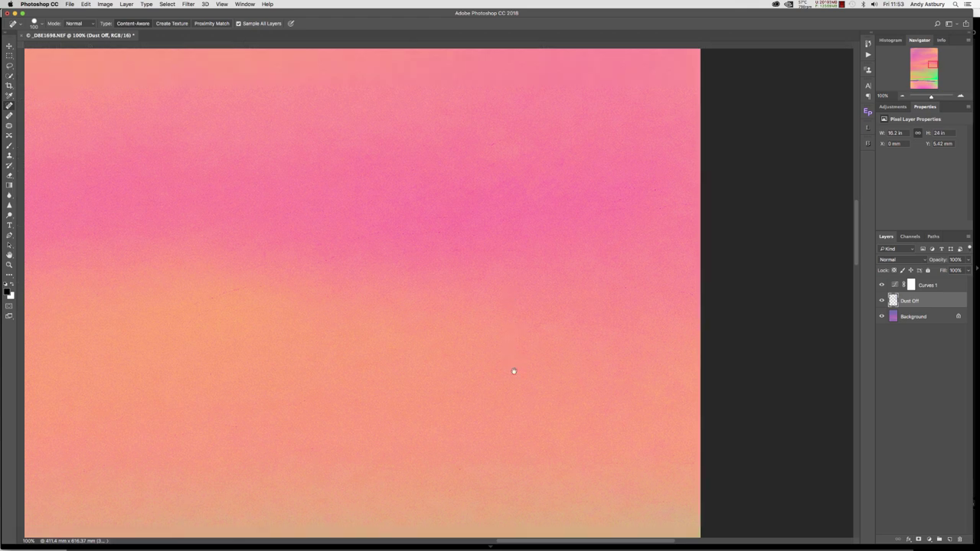
scroll(518, 398, up, 5)
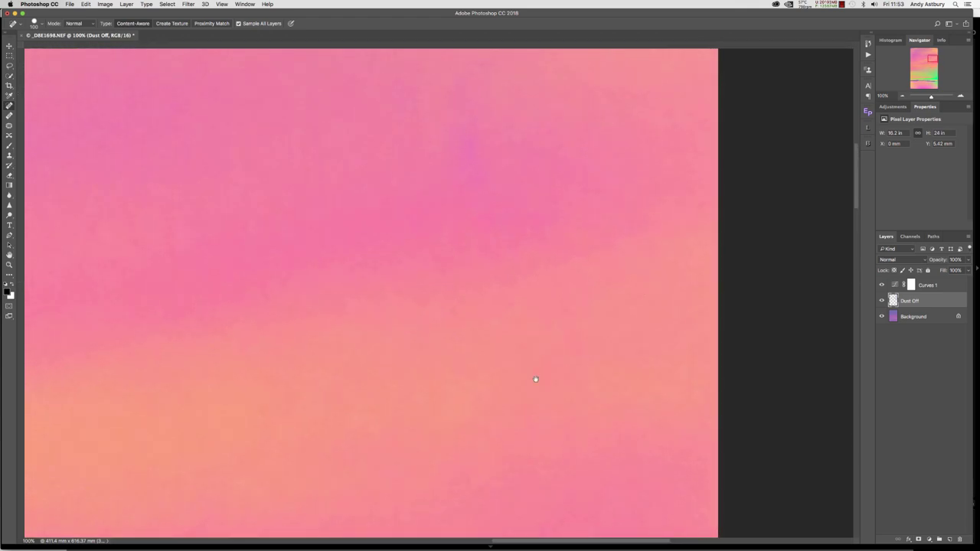
key(super+r)
drag(511, 222, 525, 437)
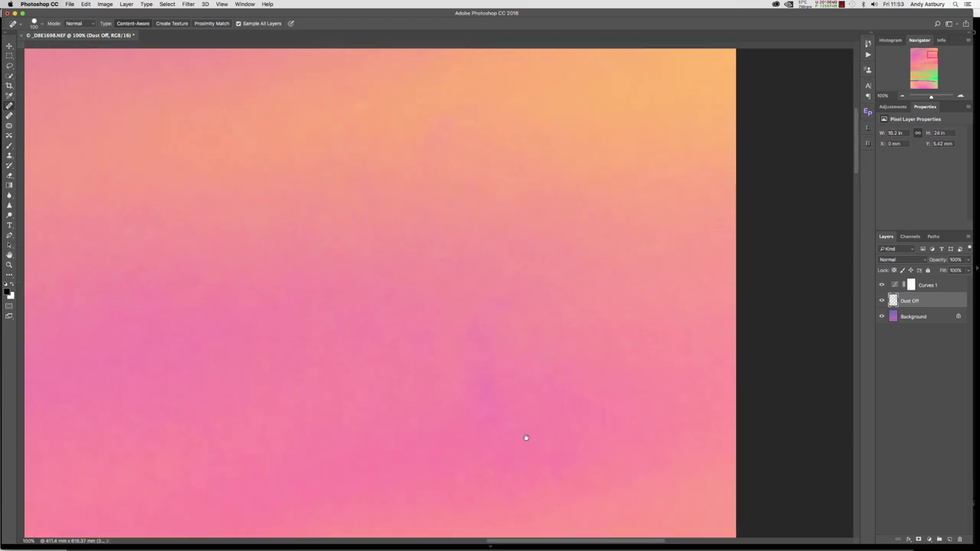
drag(503, 252, 507, 276)
scroll(507, 277, up, 8)
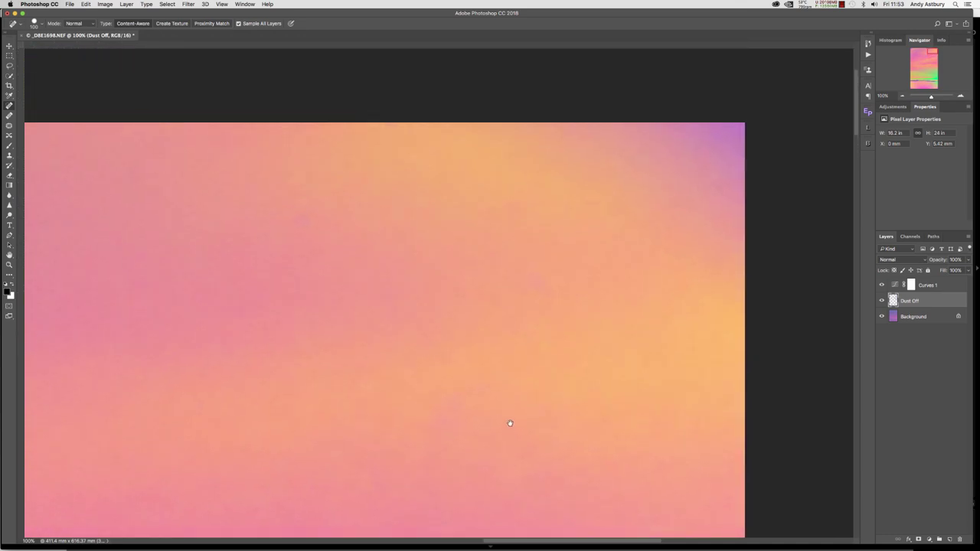
click(540, 359)
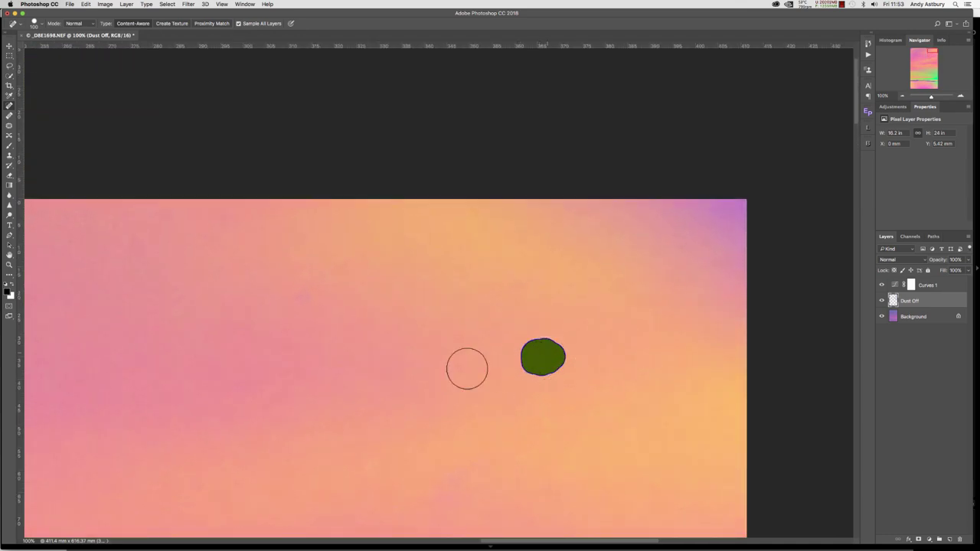
click(306, 298)
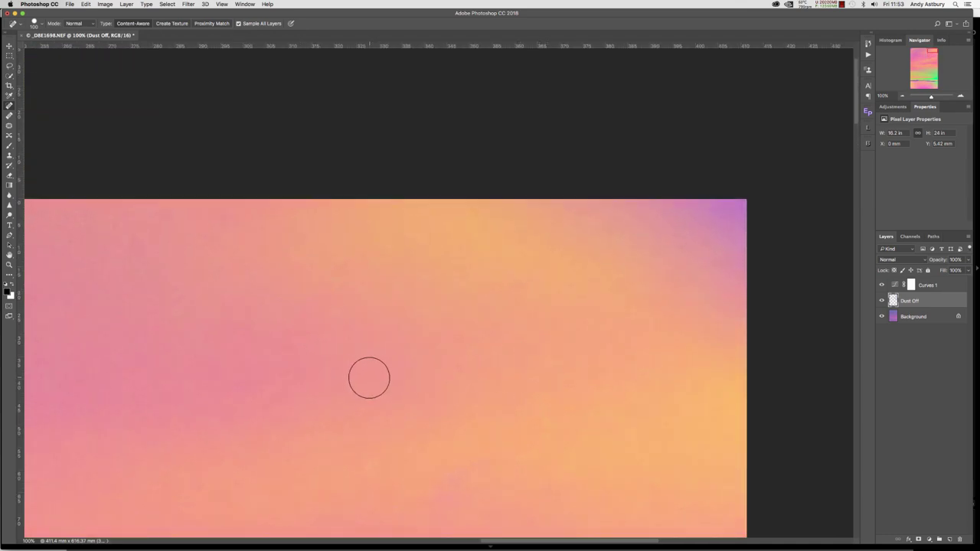
Step: Heal the dust spots and streaks scattered across the upper sky
scroll(344, 392, down, 5)
scroll(344, 392, left, 3)
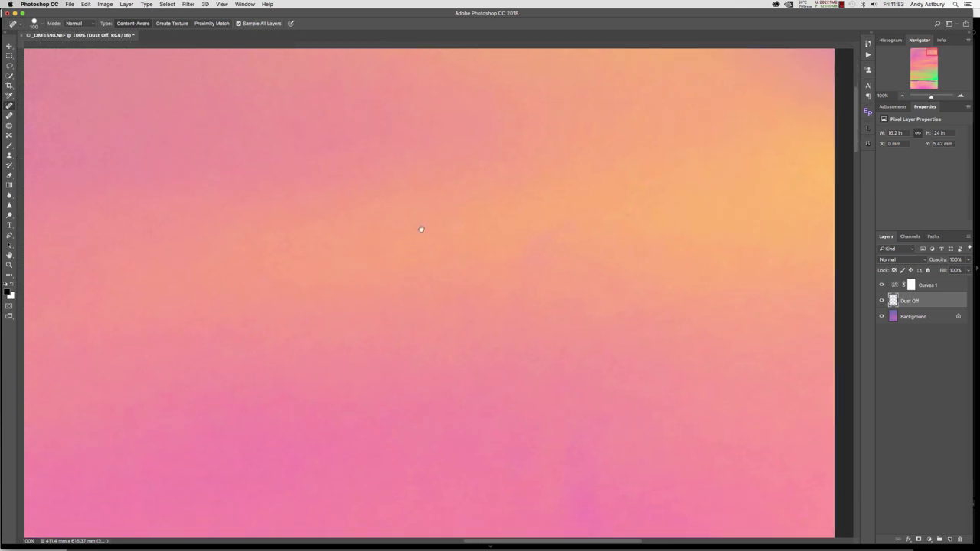
key(super+r)
click(291, 190)
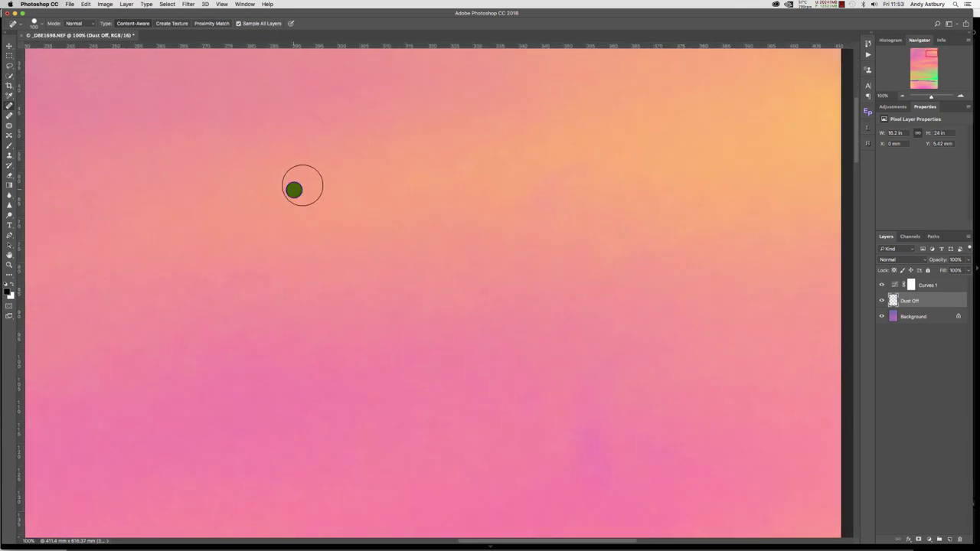
mouse_move(412, 307)
mouse_down()
mouse_move(413, 298)
mouse_move(332, 310)
mouse_up()
mouse_move(489, 315)
mouse_down()
mouse_move(481, 305)
mouse_move(547, 301)
mouse_up()
click(629, 315)
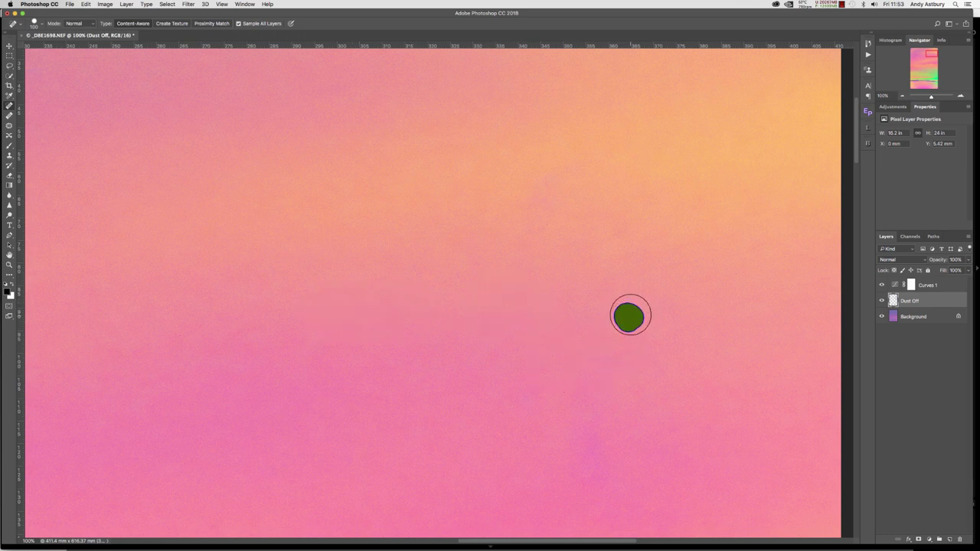
click(686, 312)
click(280, 305)
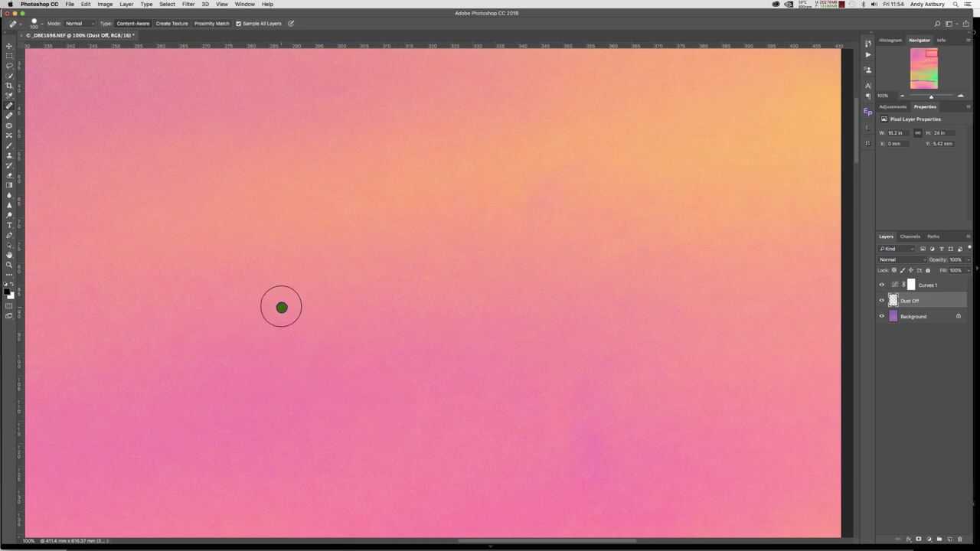
Step: Pan across and heal four more dust spots in the pink sky
drag(158, 335, 587, 330)
key(super+r)
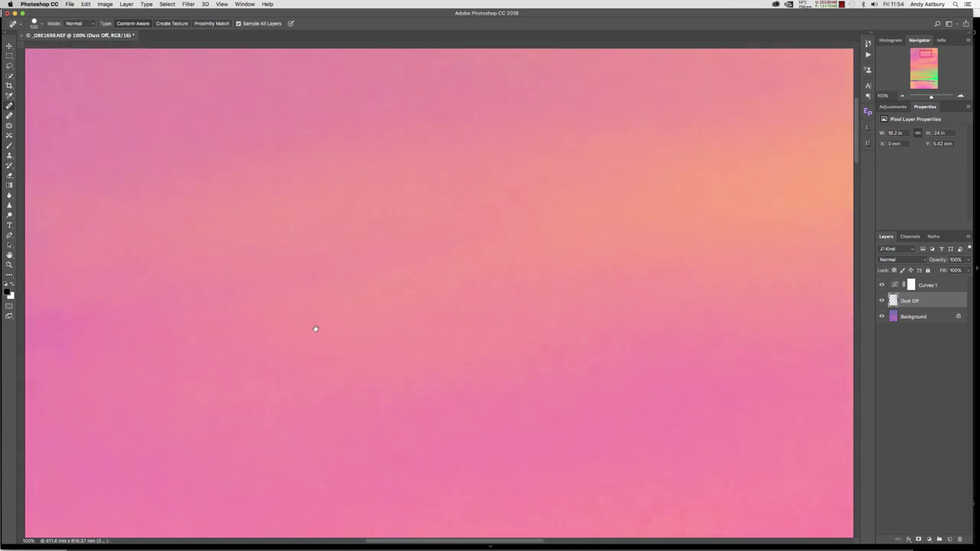
drag(317, 328, 635, 339)
key(super+r)
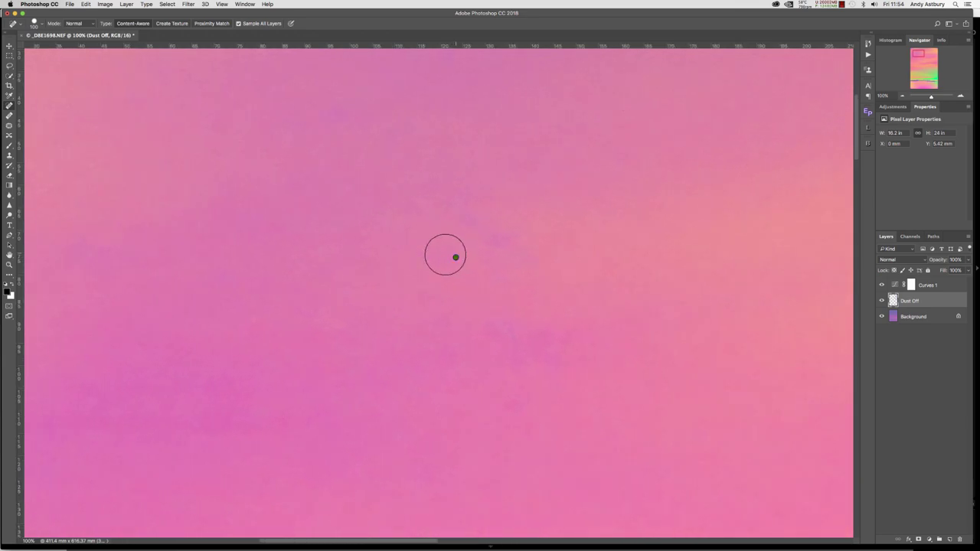
click(443, 256)
click(340, 111)
mouse_move(490, 256)
mouse_down()
mouse_move(499, 241)
mouse_move(476, 229)
mouse_move(462, 180)
mouse_up()
drag(539, 285, 523, 297)
Step: Scroll down to the yellow sky and brush over the dust spot there
key(super+r)
scroll(496, 324, left, 10)
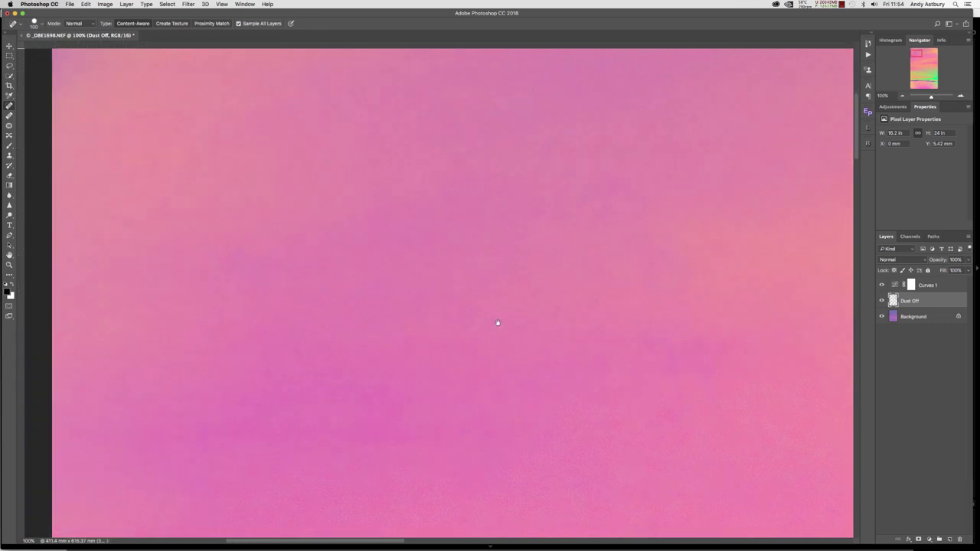
scroll(399, 273, up, 5)
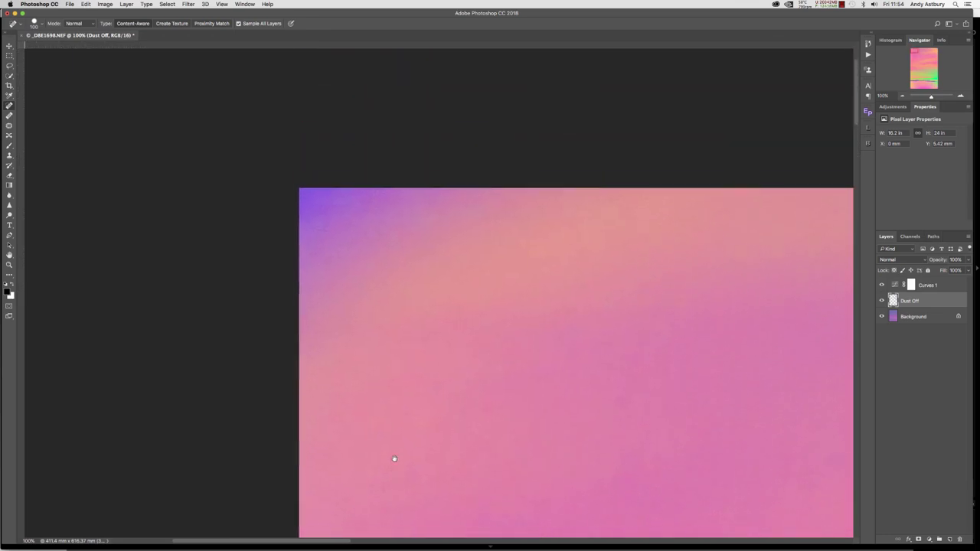
scroll(391, 402, down, 10)
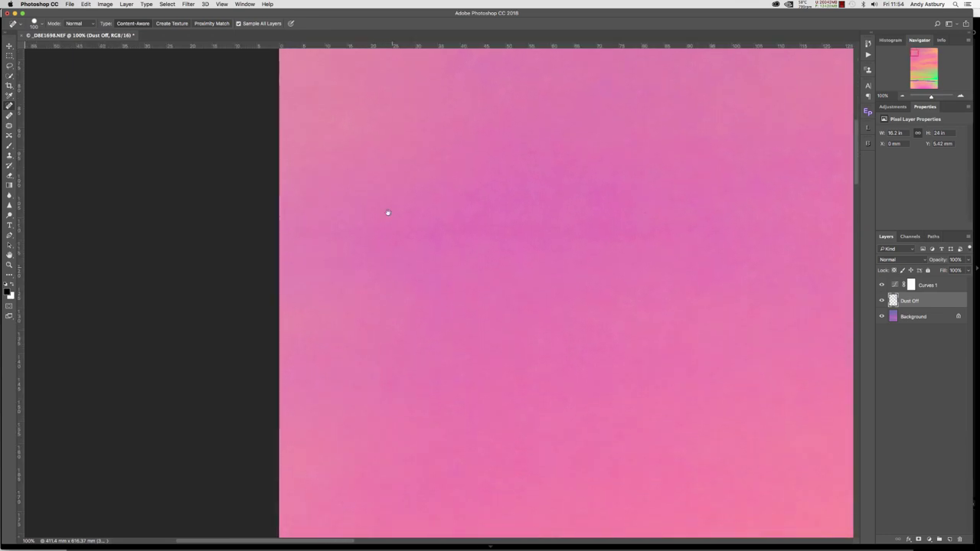
scroll(385, 195, down, 5)
scroll(388, 222, down, 5)
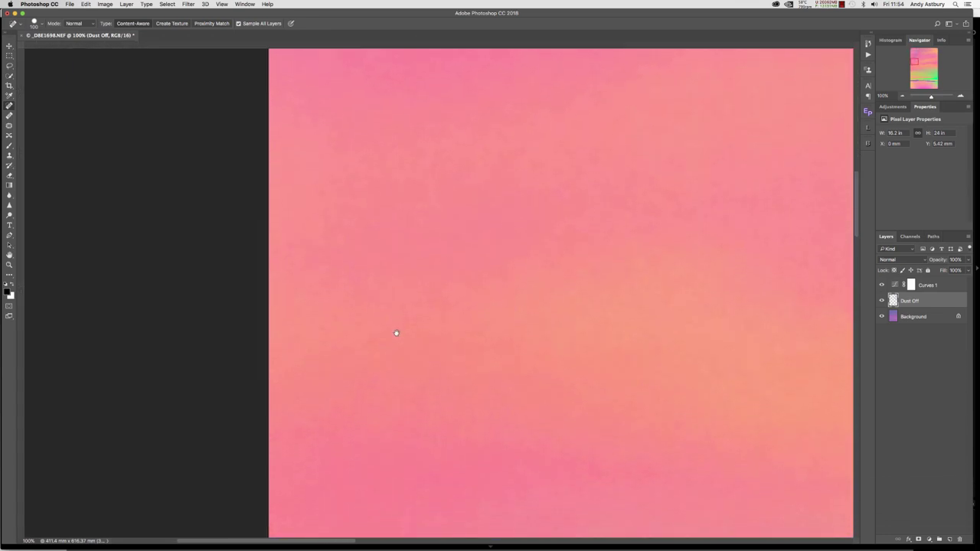
scroll(380, 225, down, 5)
scroll(391, 286, right, 3)
scroll(366, 341, down, 10)
scroll(365, 341, left, 3)
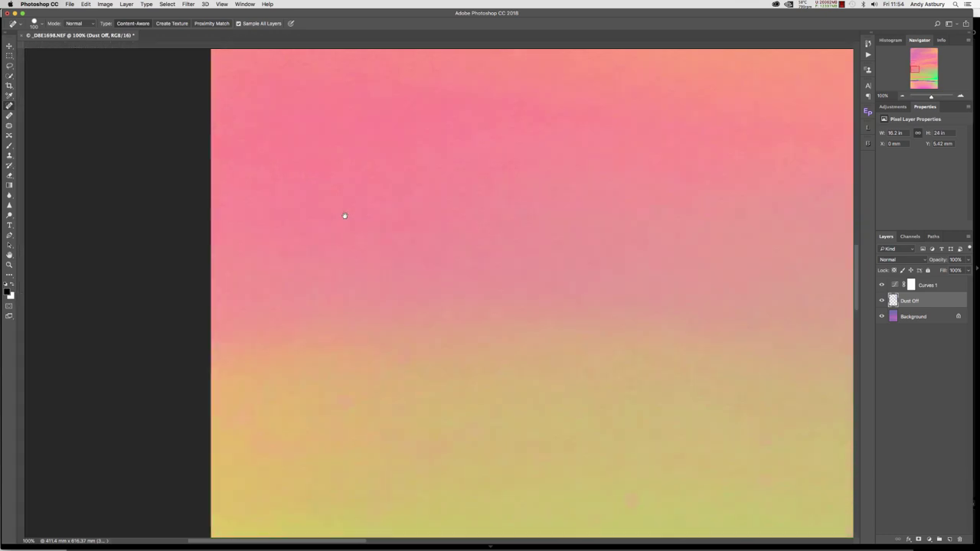
scroll(358, 241, down, 2)
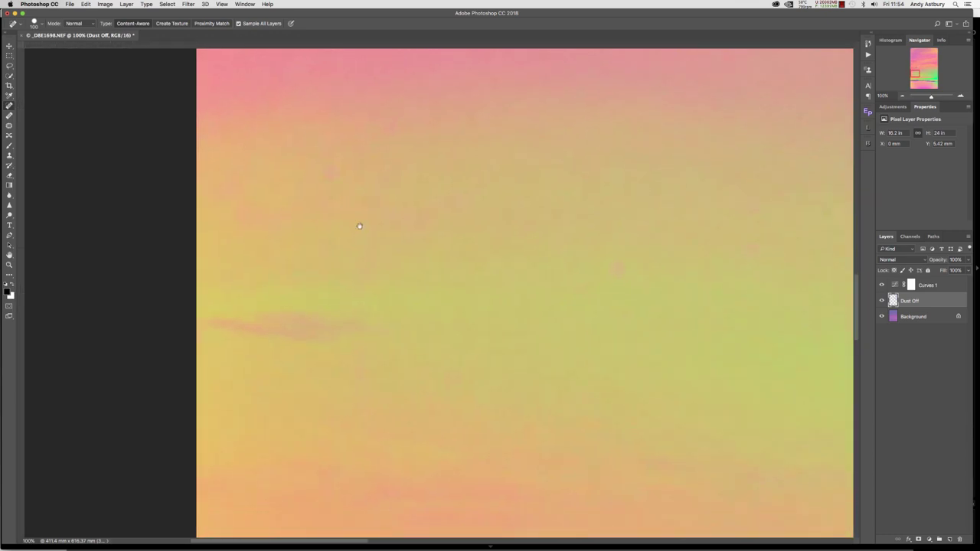
key(super+r)
click(619, 270)
drag(619, 270, 617, 270)
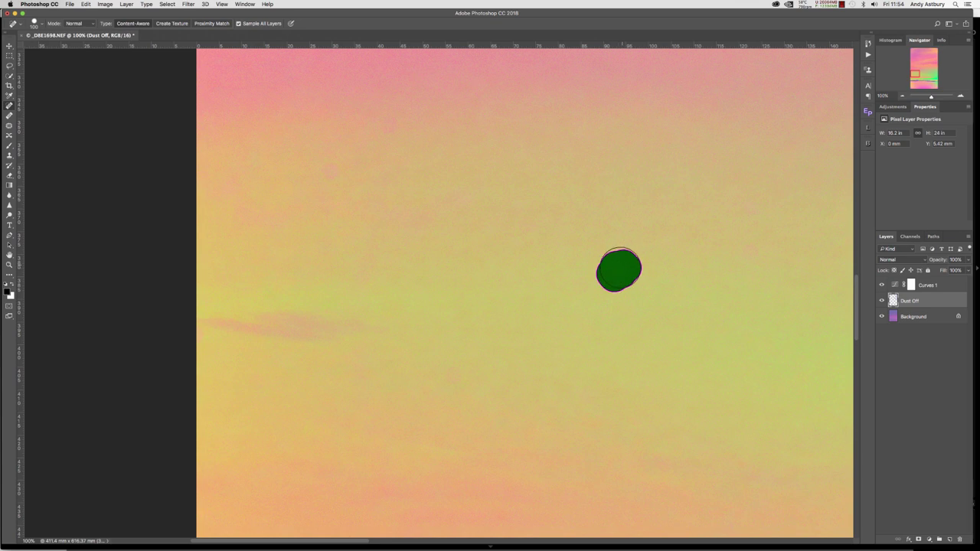
drag(603, 301, 586, 322)
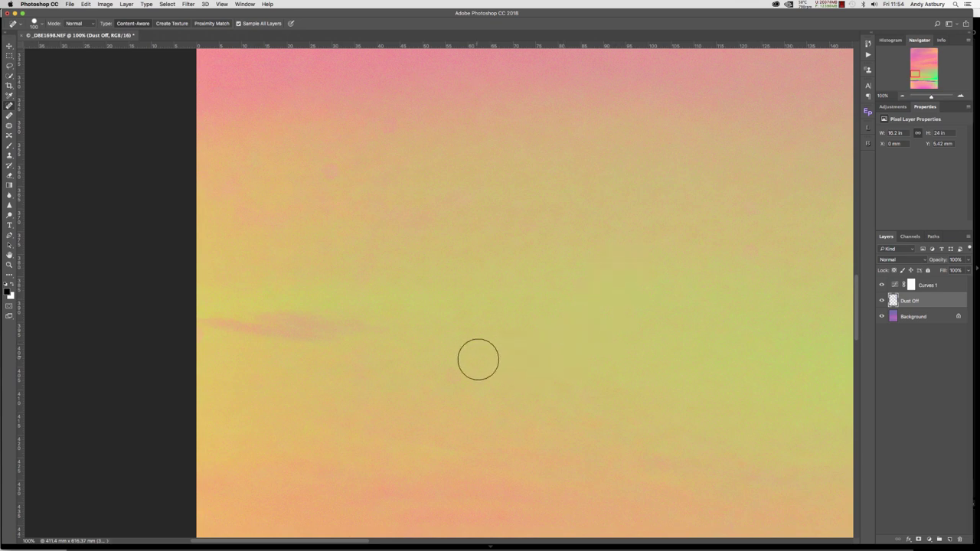
Step: Pan across the lower sky and heal a dust spot in the yellow-green area
mouse_move(540, 366)
mouse_down()
mouse_move(503, 313)
mouse_move(383, 207)
mouse_up()
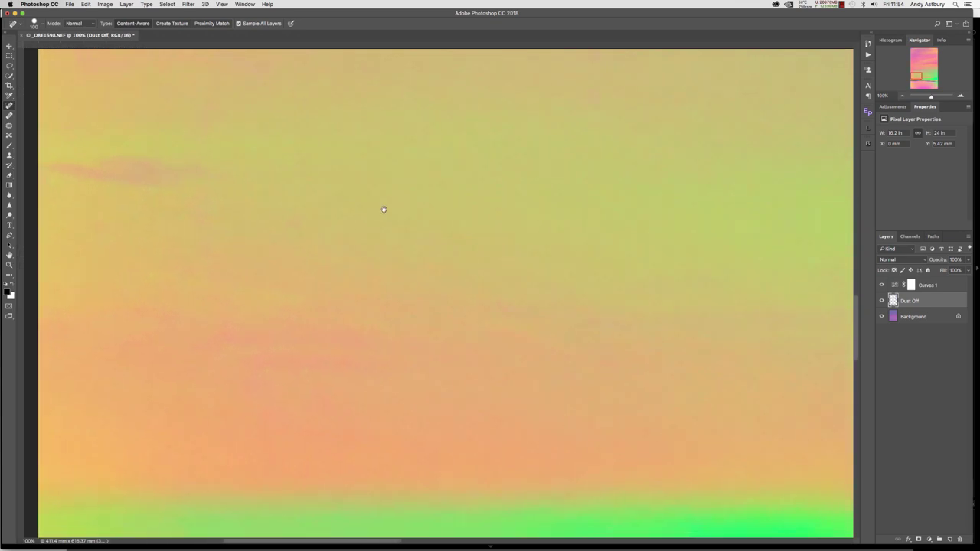
drag(433, 321, 624, 421)
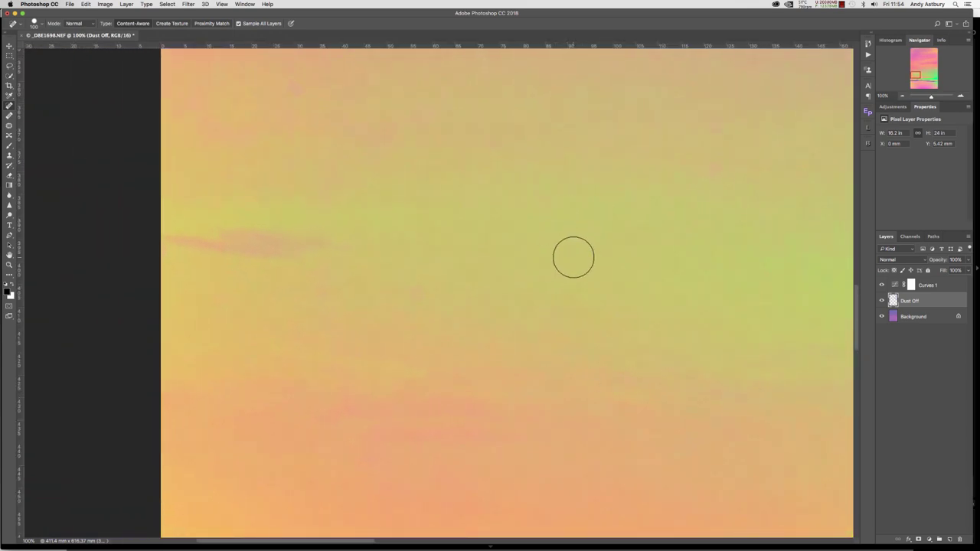
click(716, 169)
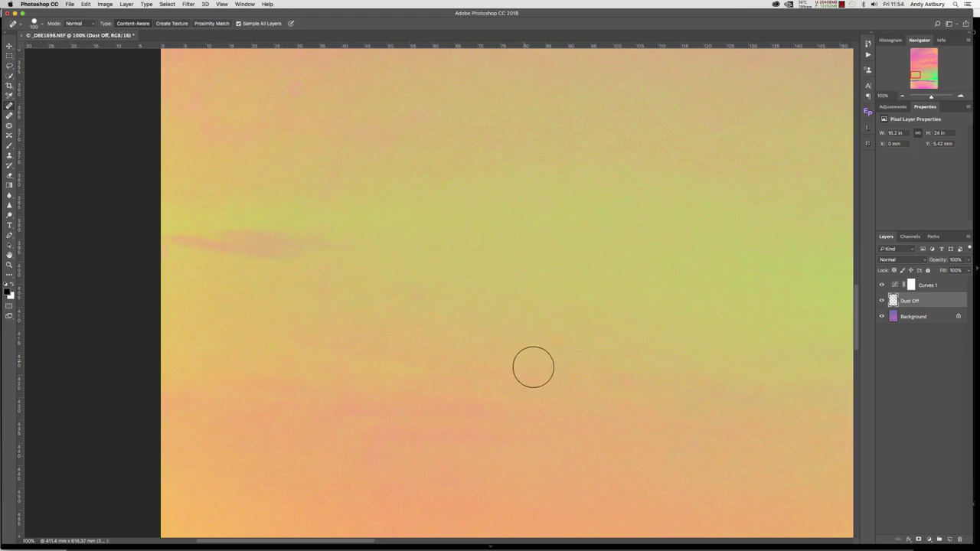
drag(621, 338, 330, 344)
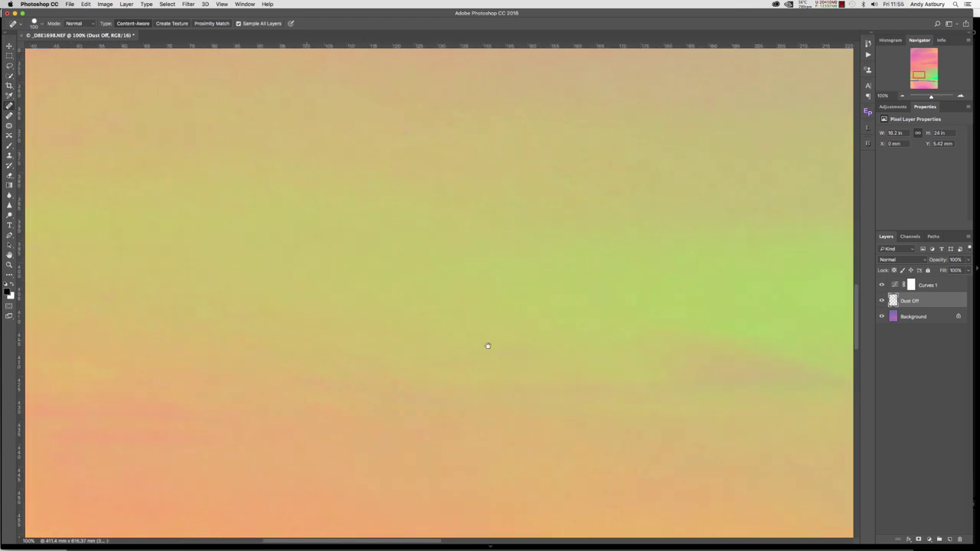
scroll(573, 354, right, 10)
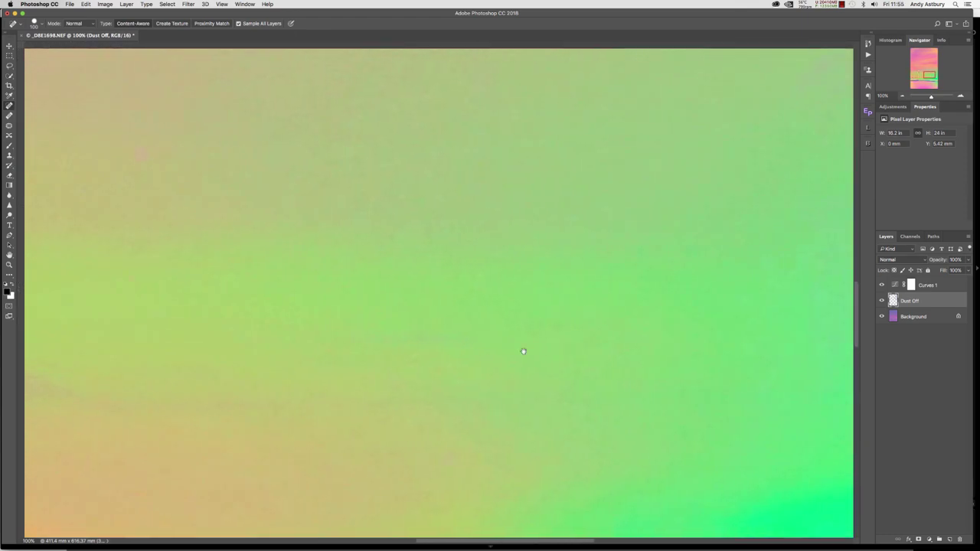
scroll(429, 356, right, 5)
scroll(512, 230, down, 15)
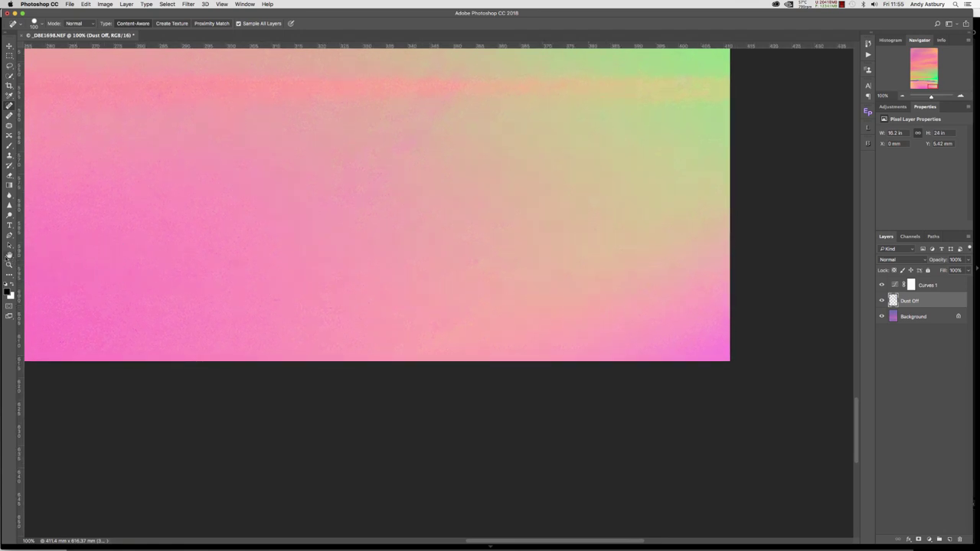
Step: Fit the whole image on screen and turn off the Curves 1 adjustment's visibility
key(h)
key(super+0)
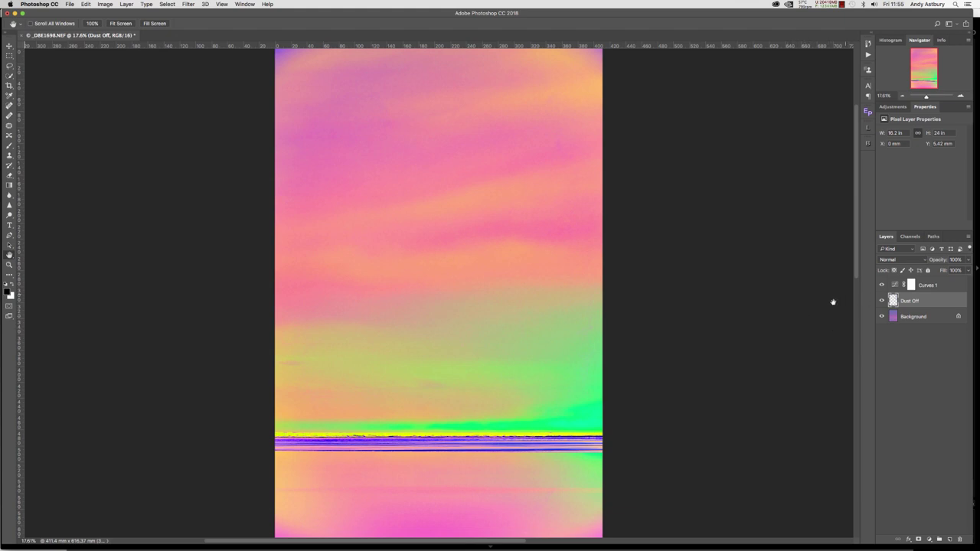
click(882, 285)
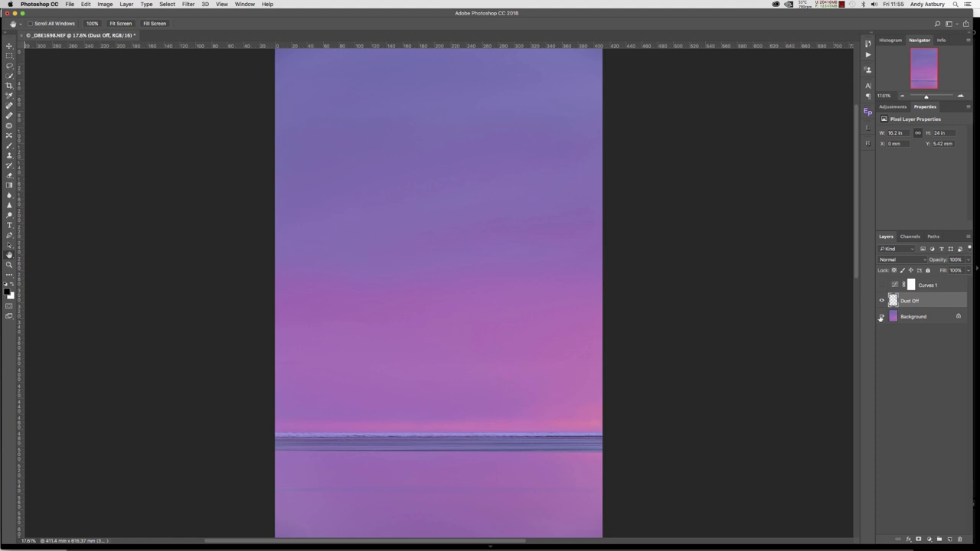
Step: Turn off the Background layer's visibility to see only the Dust Off patches
click(881, 317)
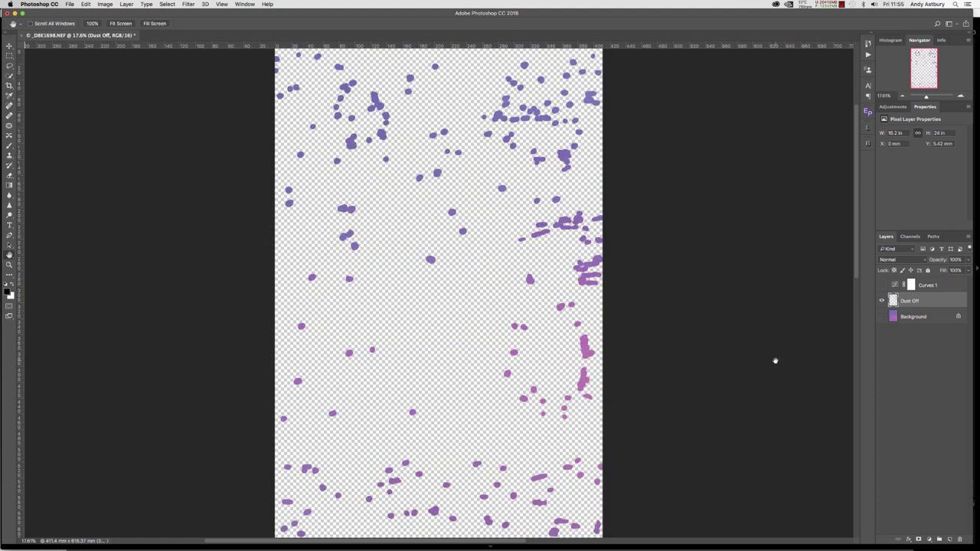